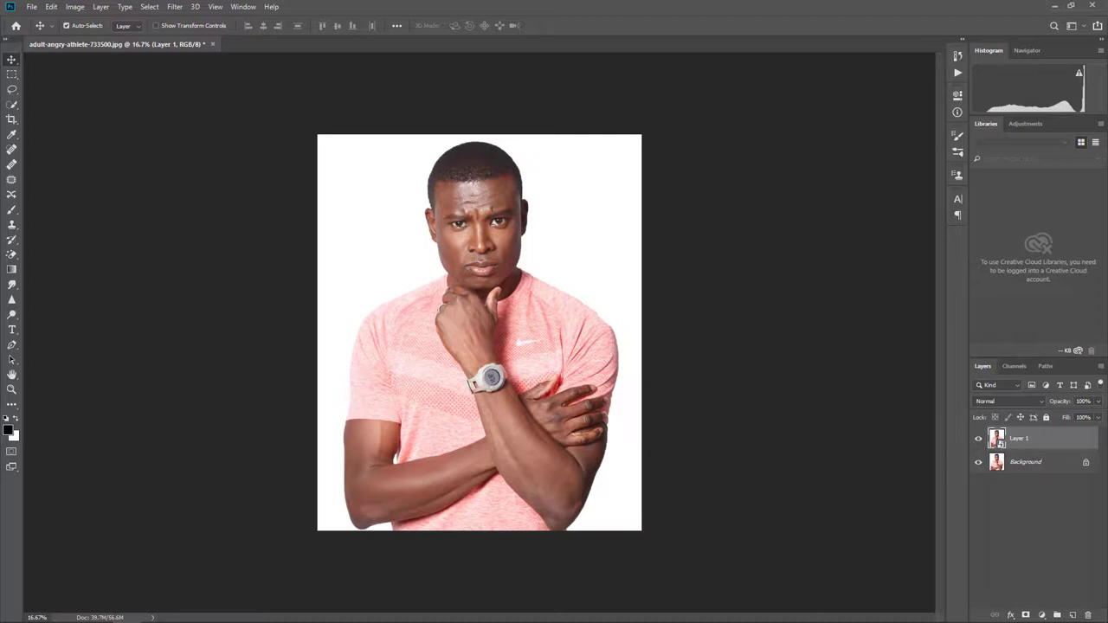
Step: Duplicate Layer 1 twice and rename the three layers C1, C2 and C3 from lowest to highest
key("ctrl+j")
key("ctrl+j")
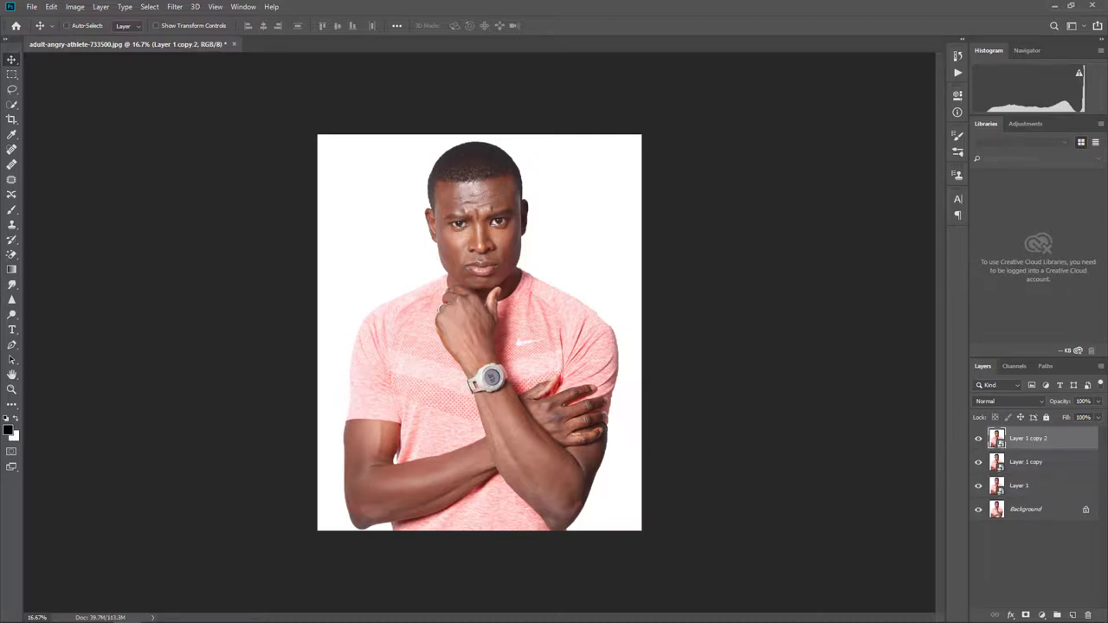
double_click(1019, 484)
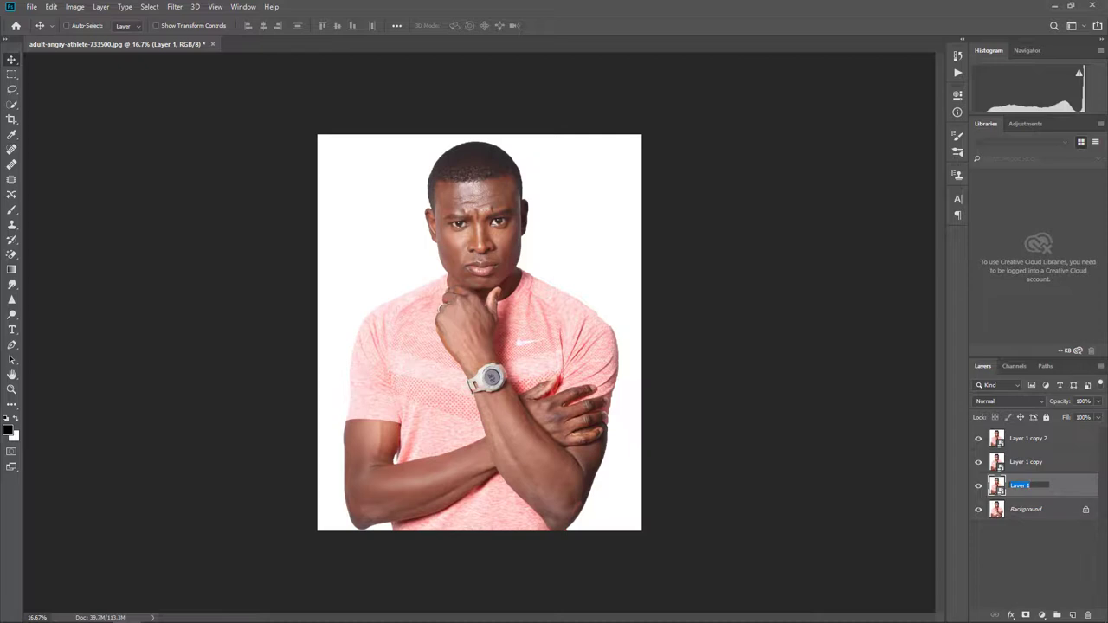
type("C1")
key("shift+Tab")
type("C")
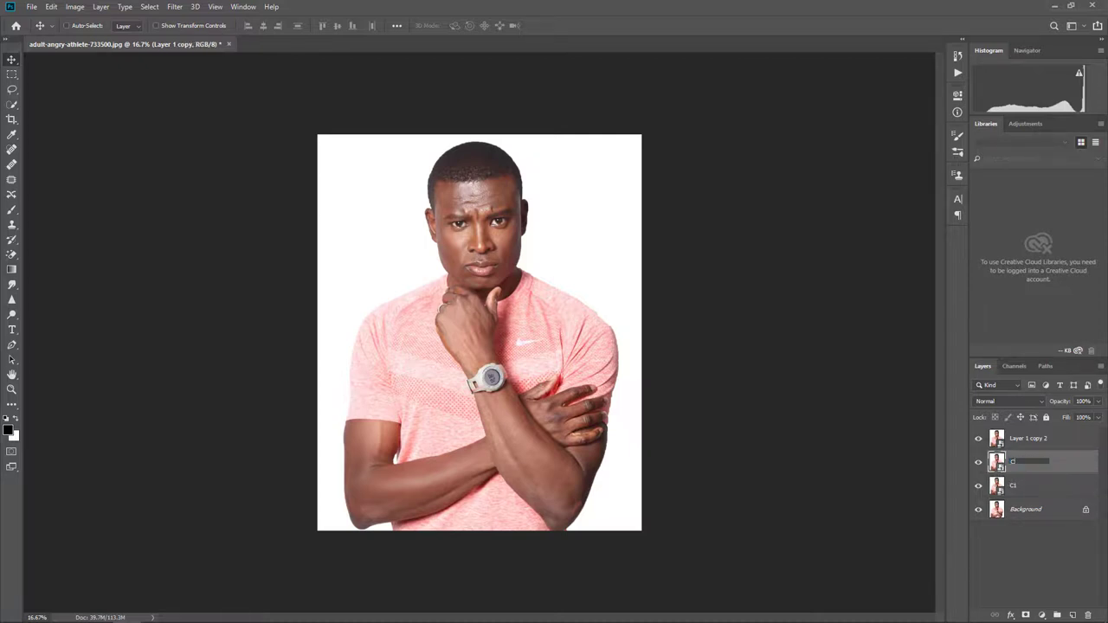
type("2")
key("shift+Tab")
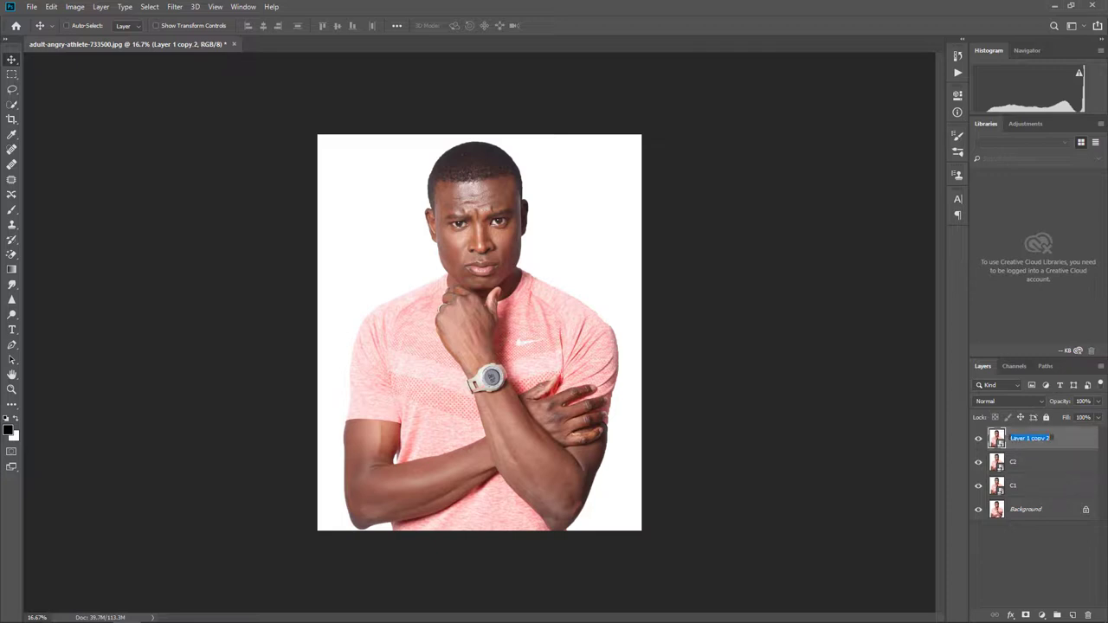
type("C3")
key("Return")
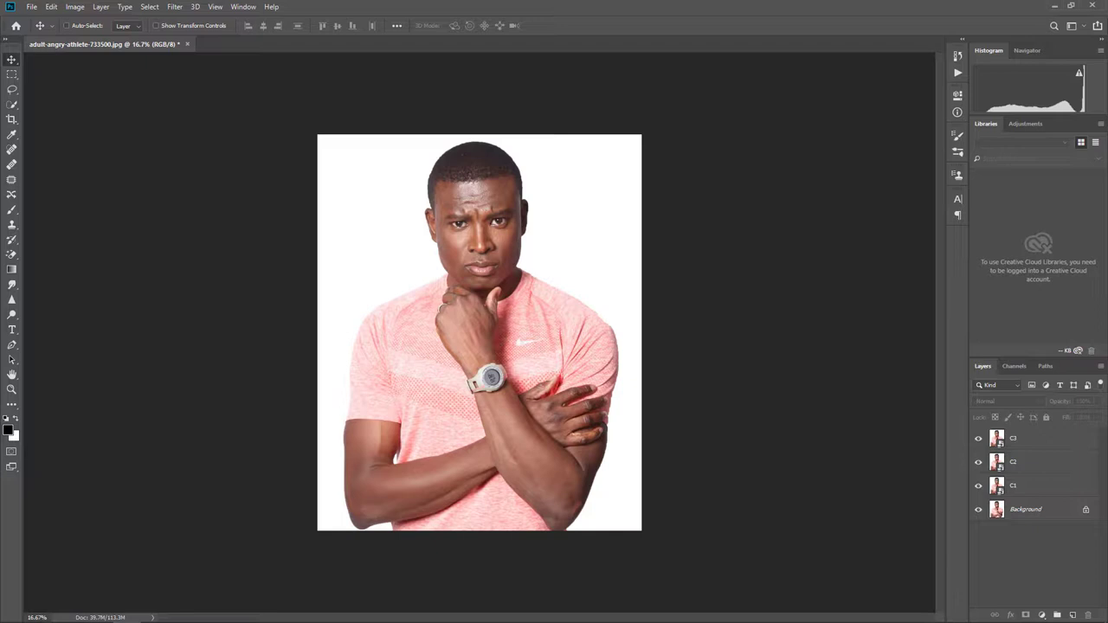
Step: Hide layers C3 and C2 and make C1 the active layer
left_click(1035, 438)
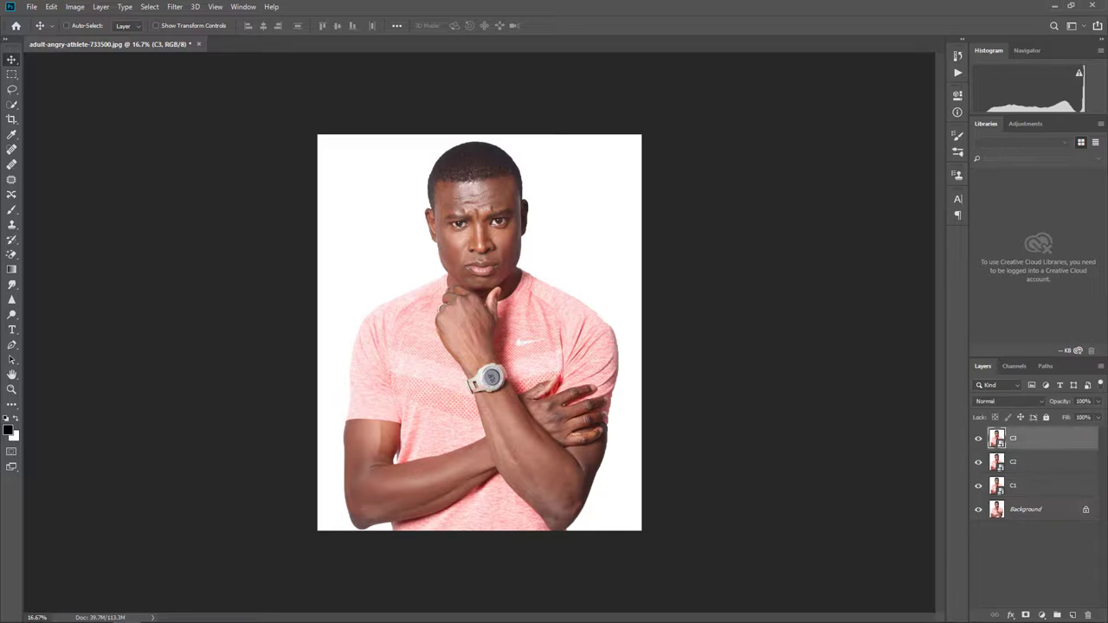
left_click(978, 438)
left_click(978, 461)
left_click(1035, 486)
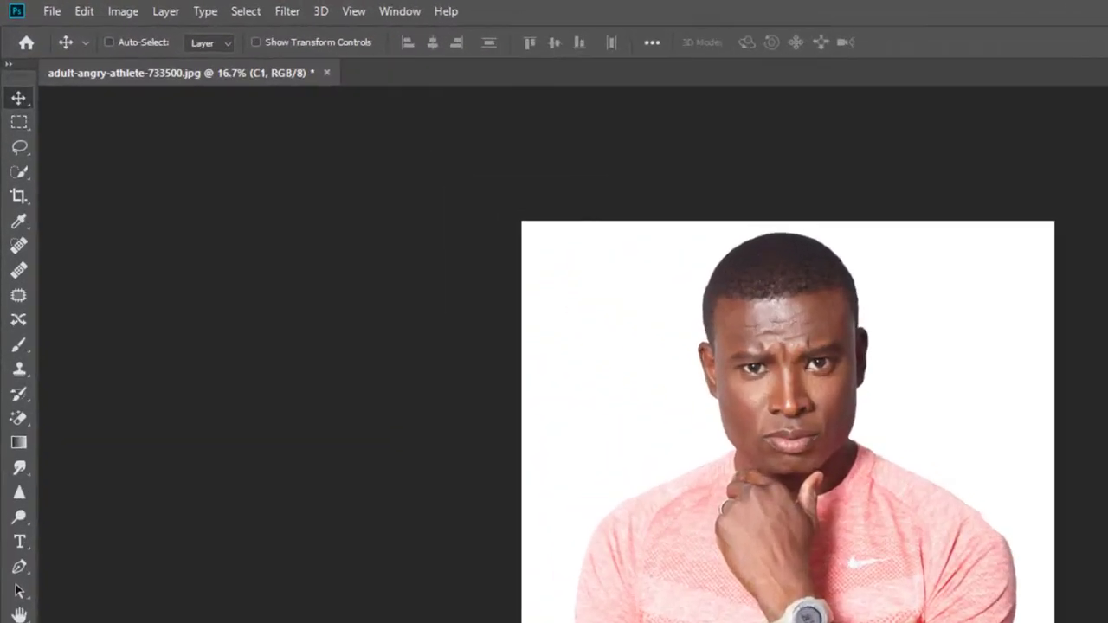
Step: Apply the Filter Gallery's Poster Edges effect to C1 with Edge Thickness 0, Edge Intensity 0 and Posterization 3
left_click(174, 7)
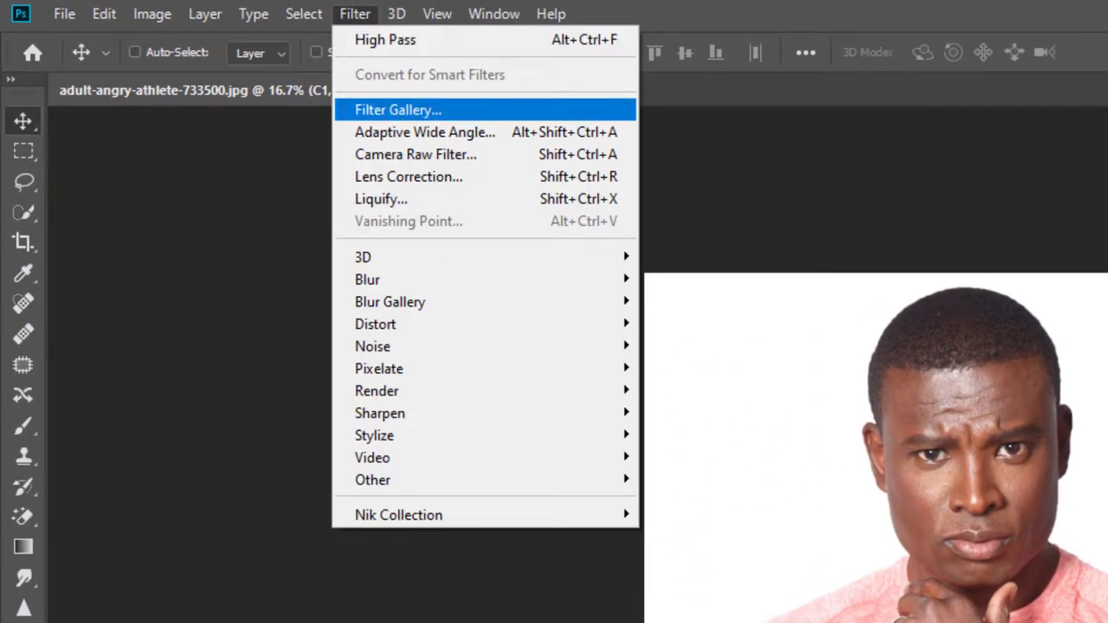
key("Escape")
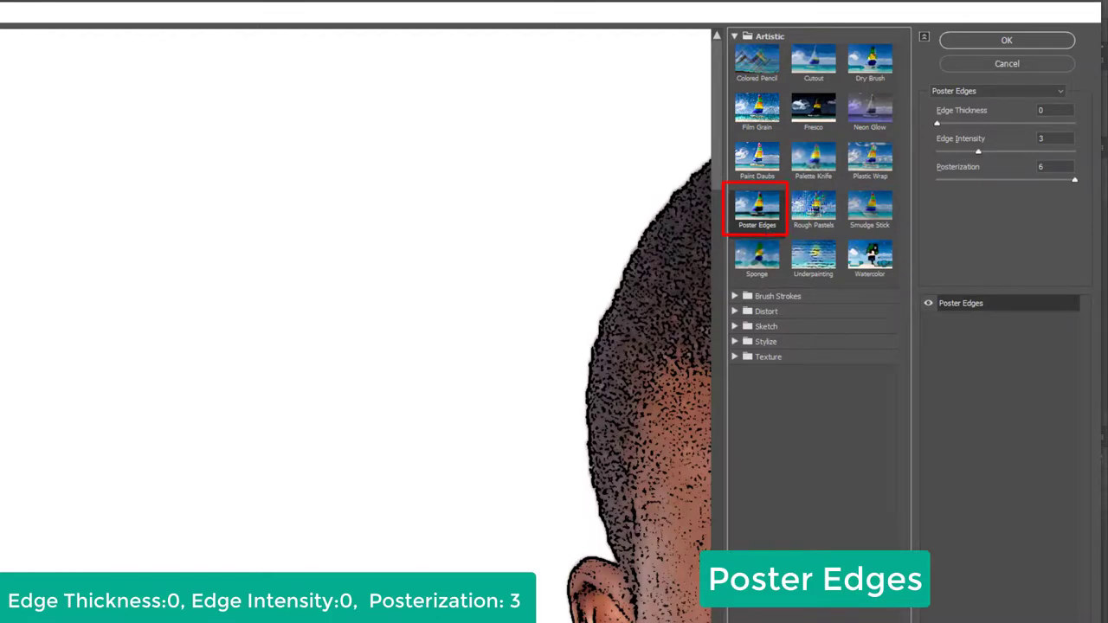
key("ctrl+minus")
key("ctrl+minus")
key("ctrl+minus")
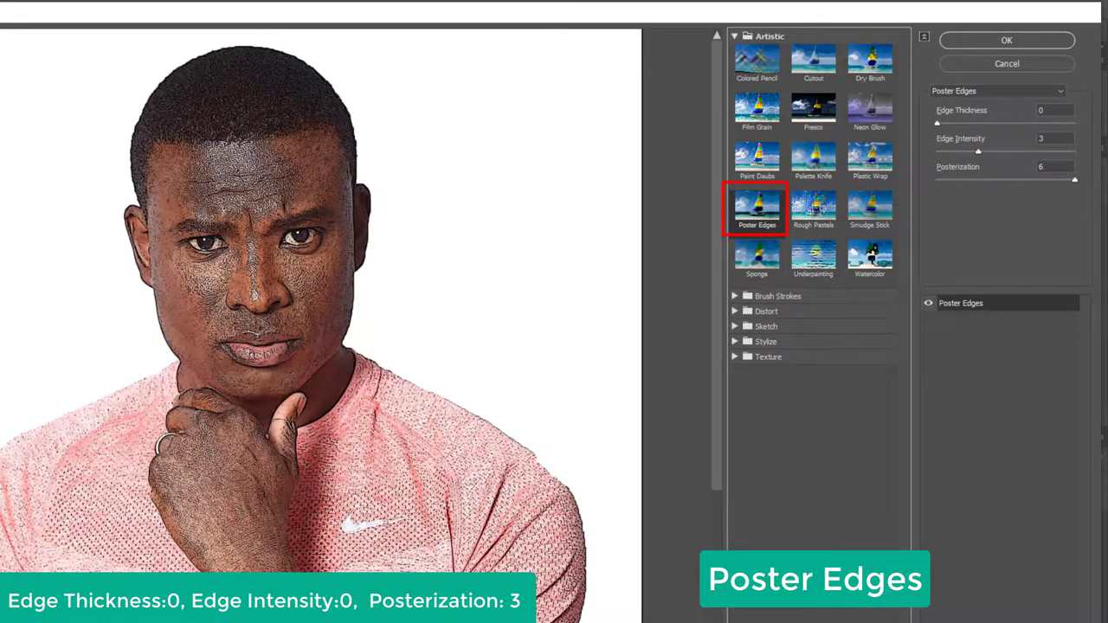
key("Tab")
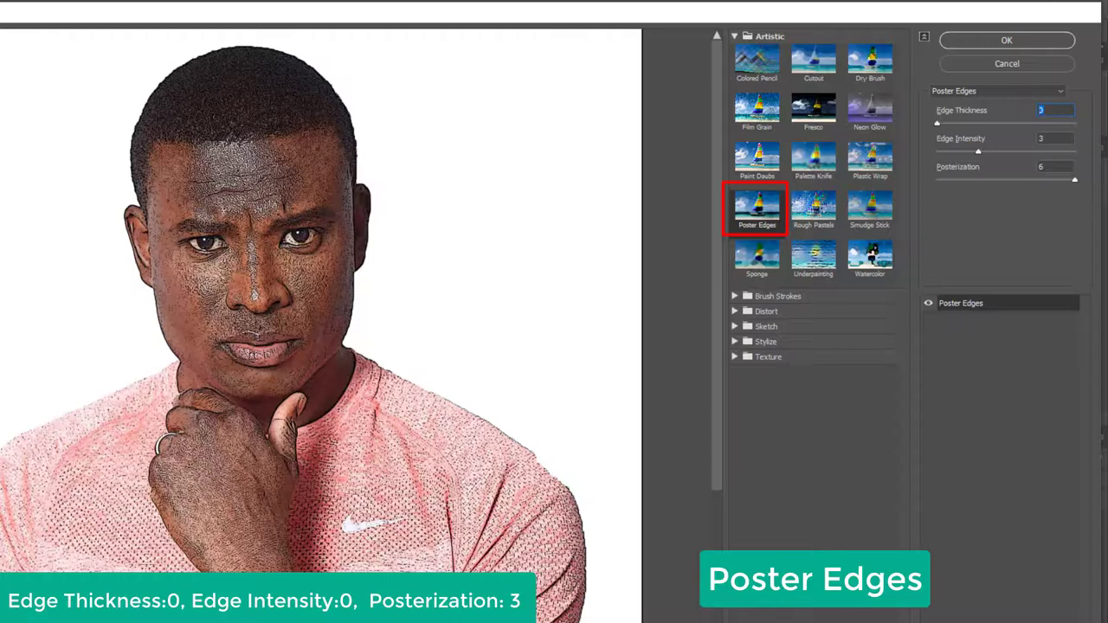
type("0")
key("Tab")
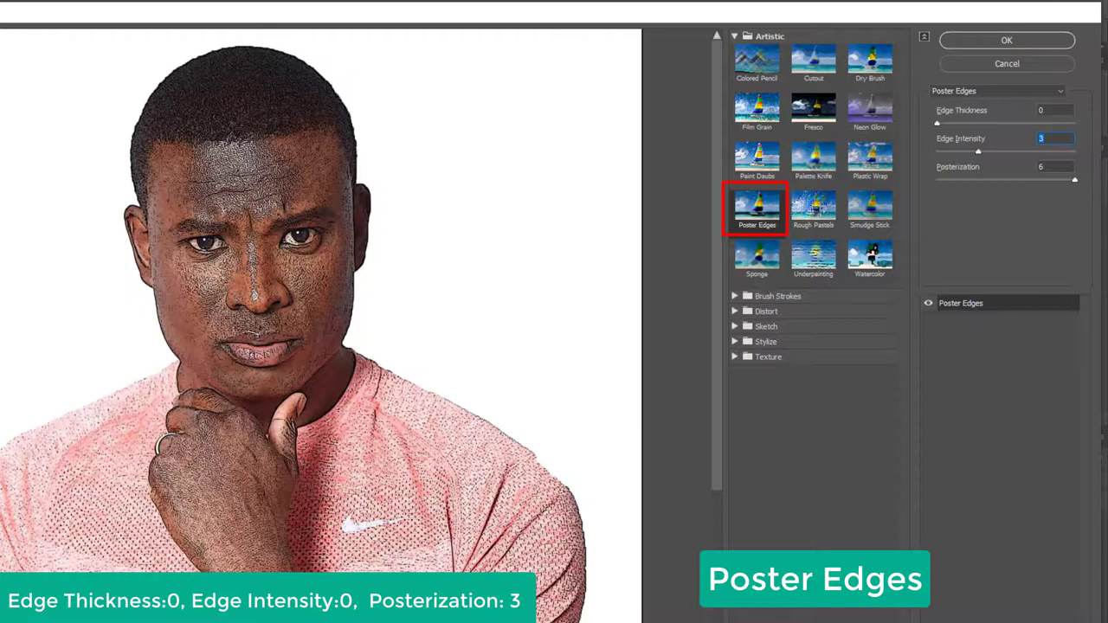
type("0")
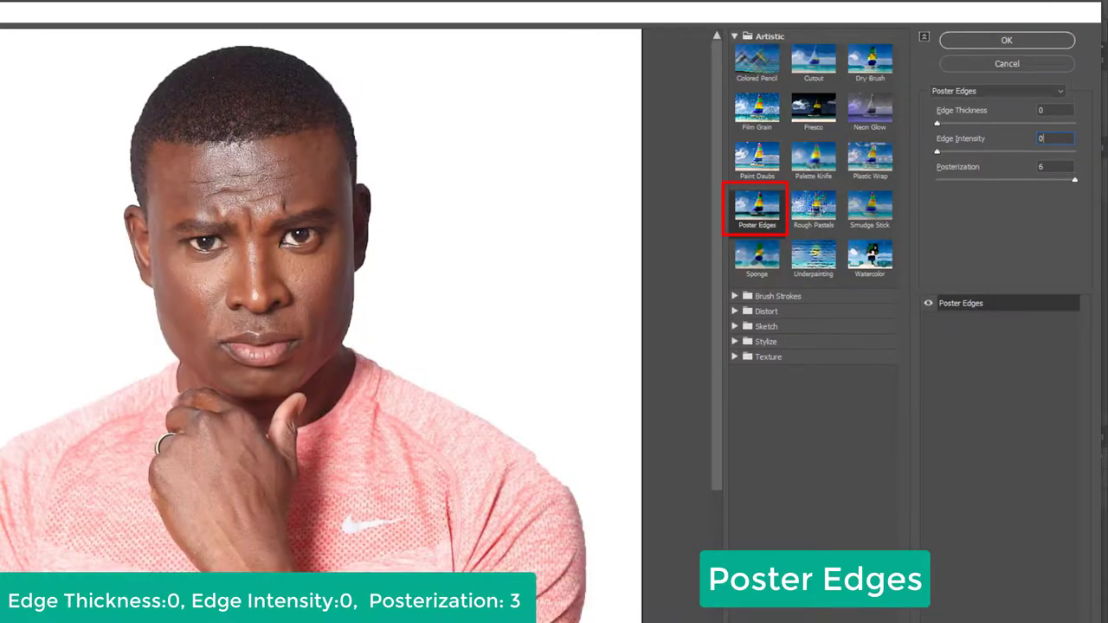
key("Tab")
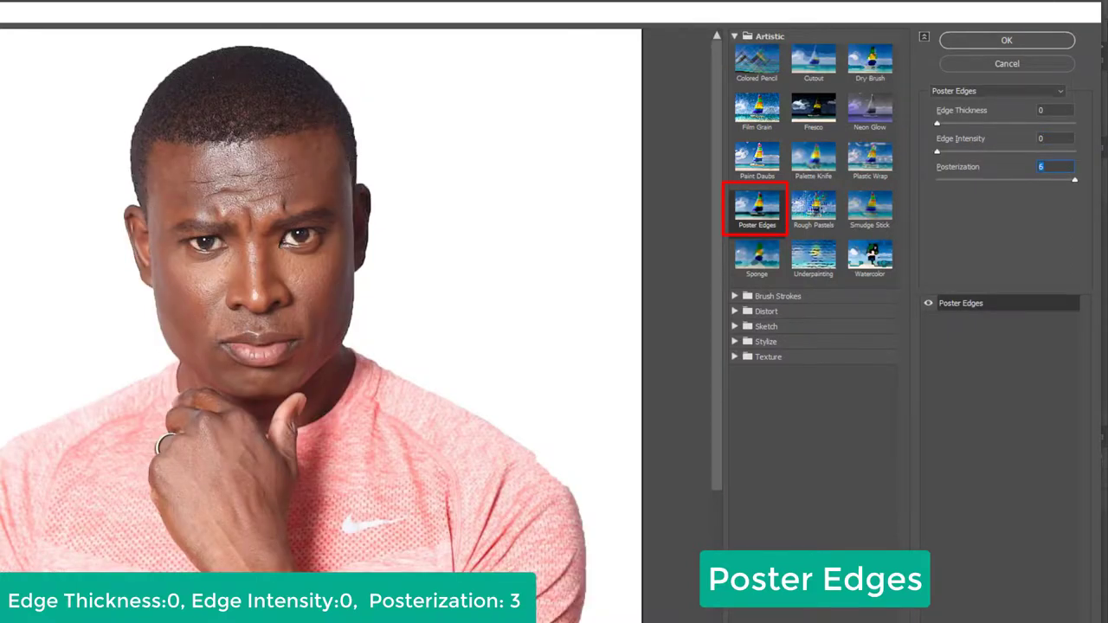
type("3")
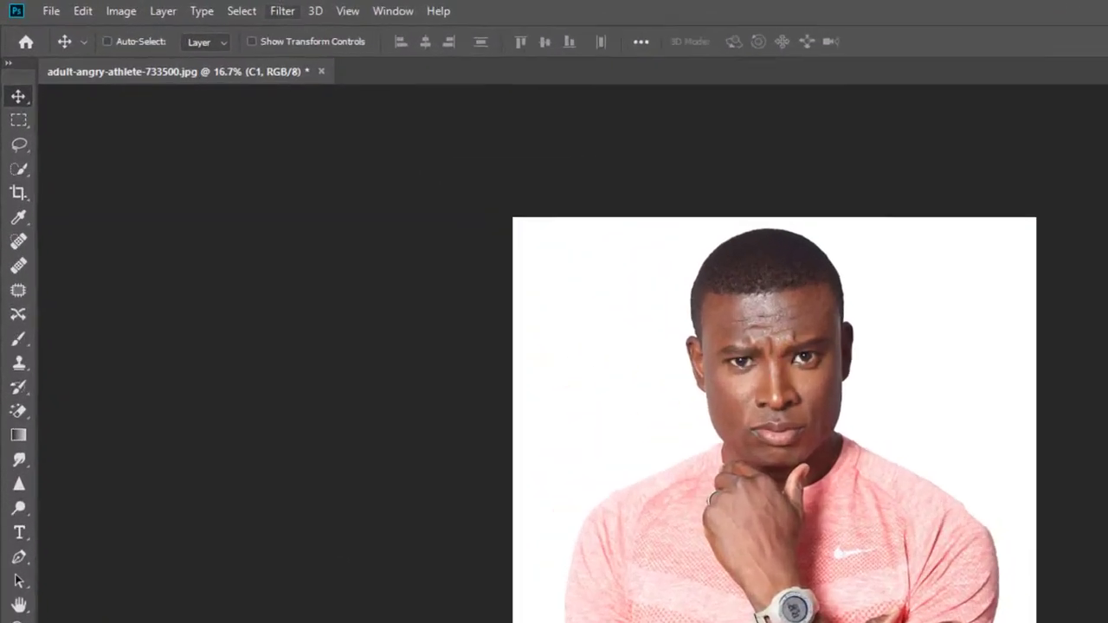
Step: Sharpen layer C1 with Unsharp Mask at Amount 90%, Radius 5.0 pixels and Threshold 10 levels
left_click(174, 6)
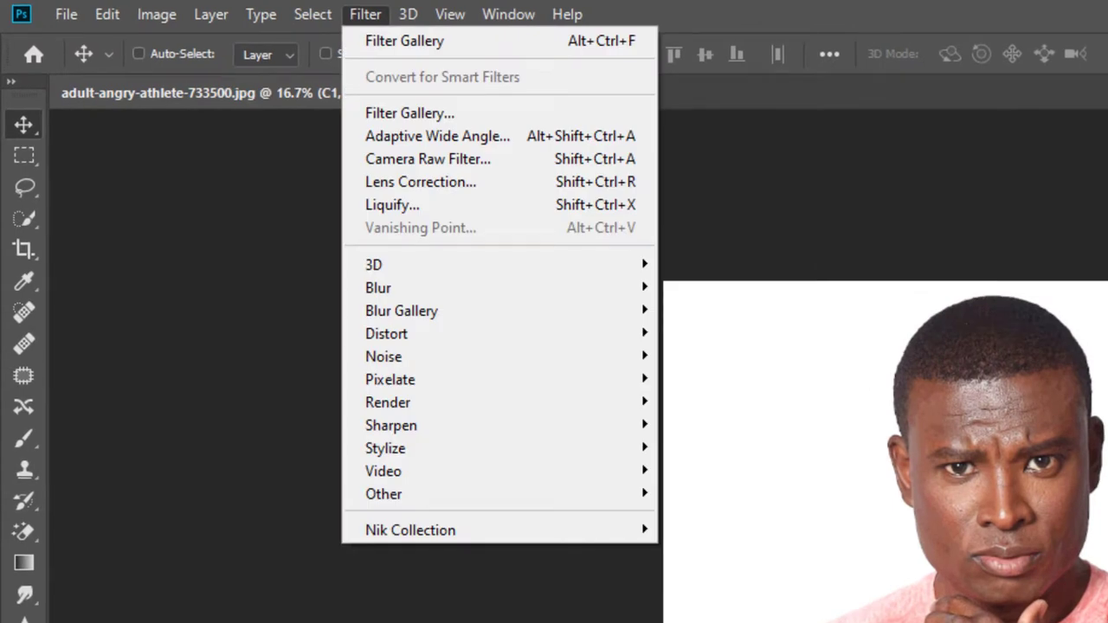
mouse_move(391, 426)
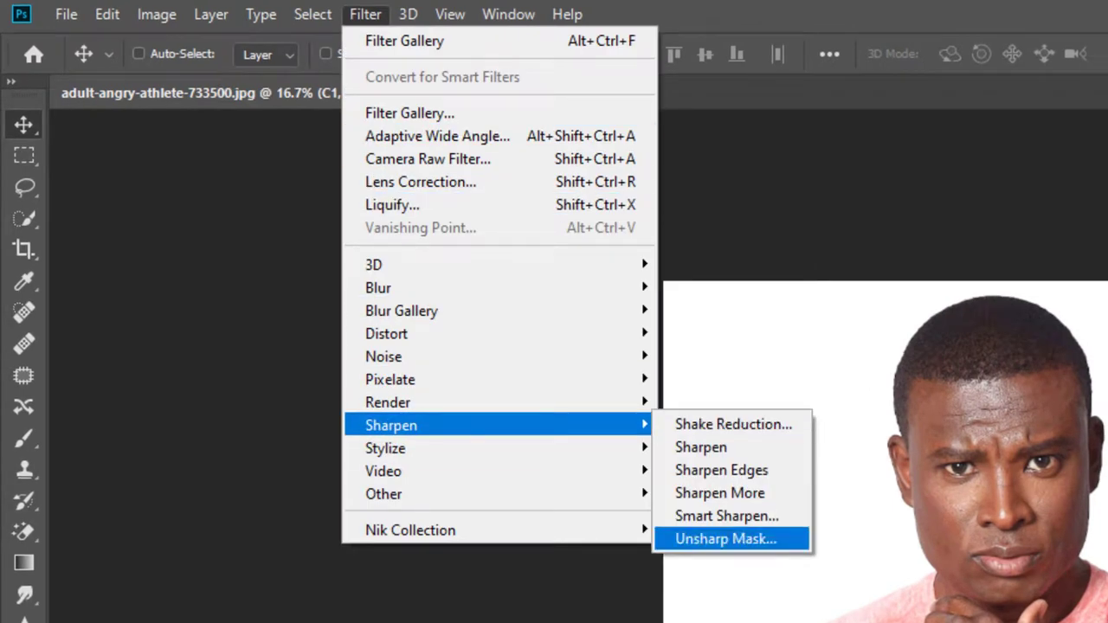
left_click(726, 538)
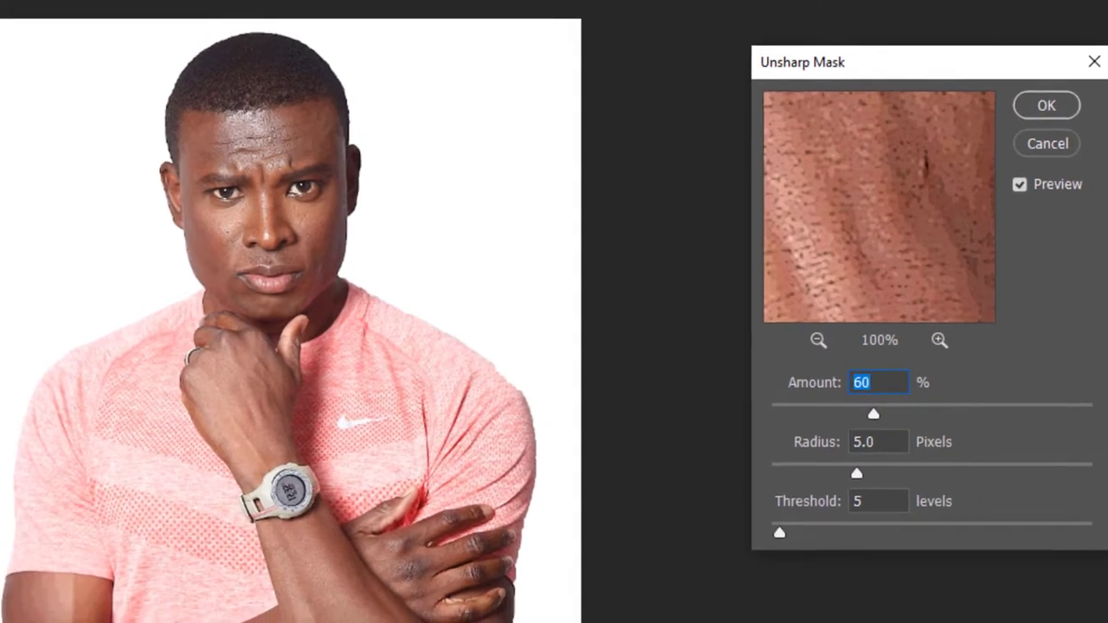
type("90")
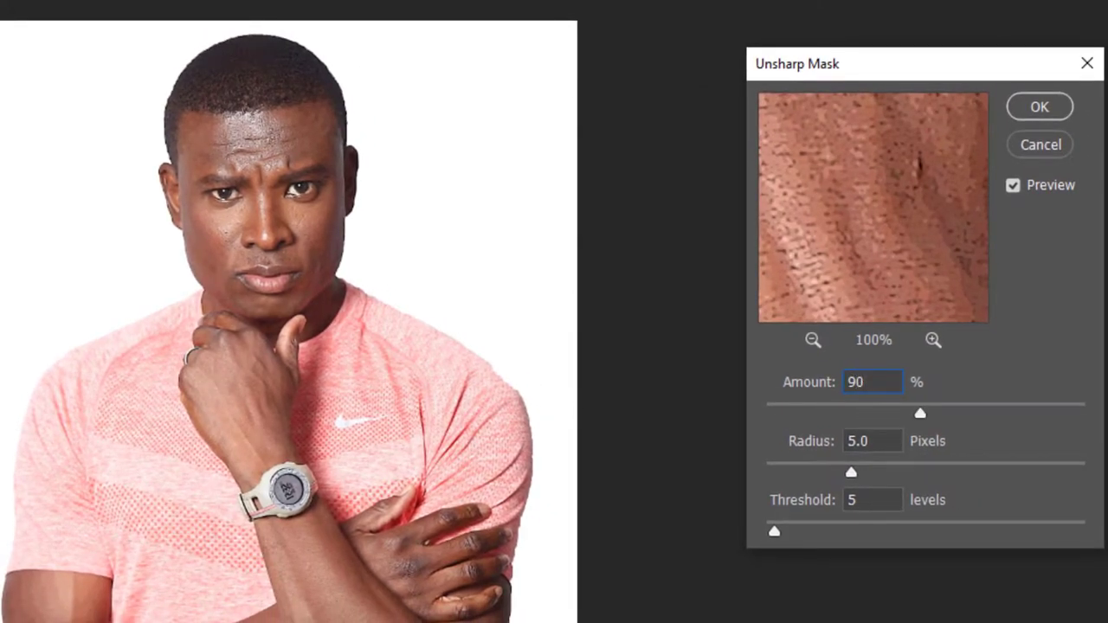
key("Tab")
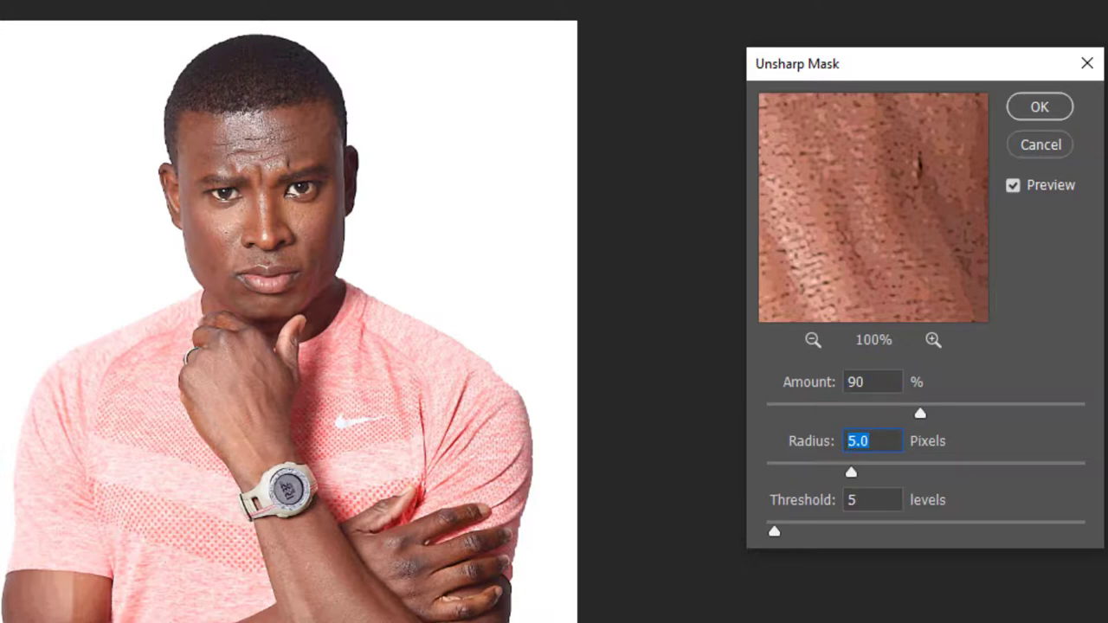
key("Tab")
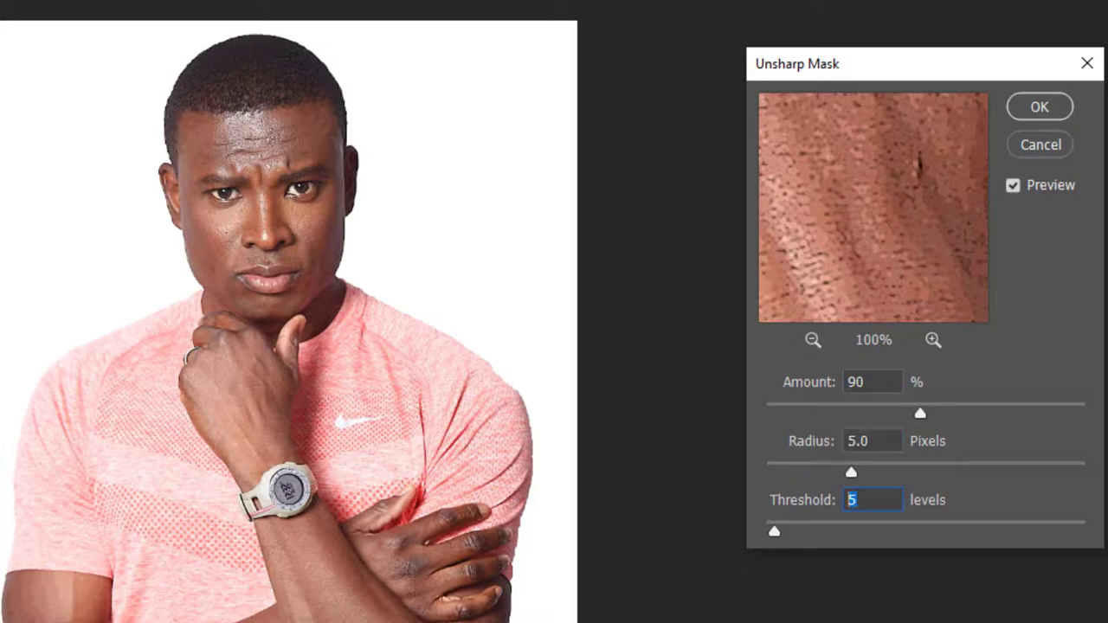
type("10")
key("Return")
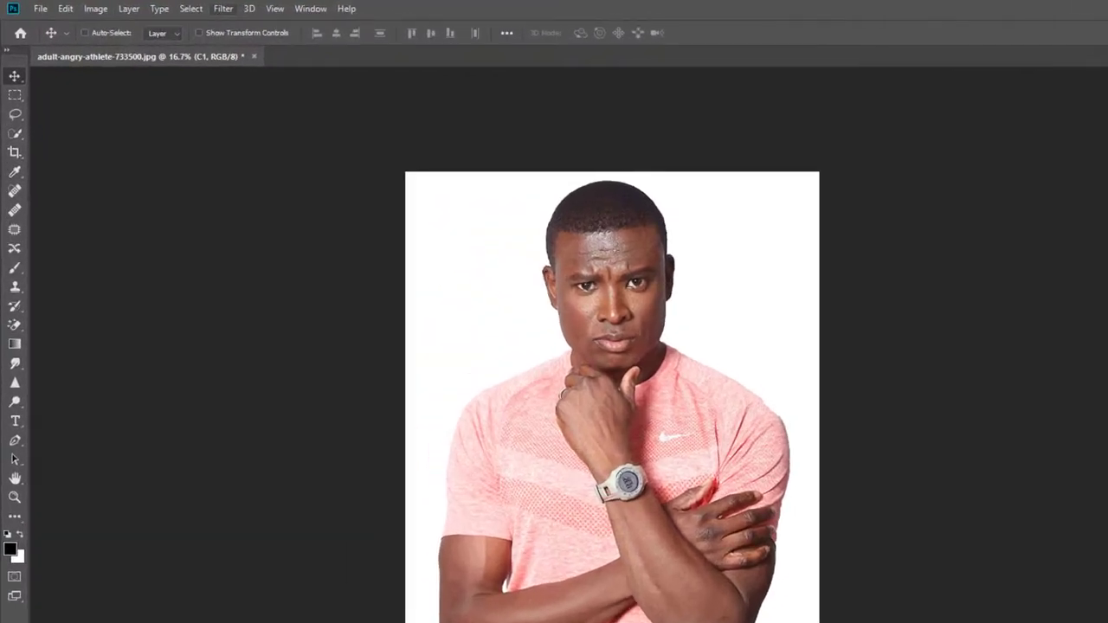
Step: Apply the Oil Paint filter to C1 with Stylization 5.0, Cleanliness 3.0, Scale 0.1, Bristle Detail 0.0, lighting Angle 0 and Shine 0.0
left_click(174, 6)
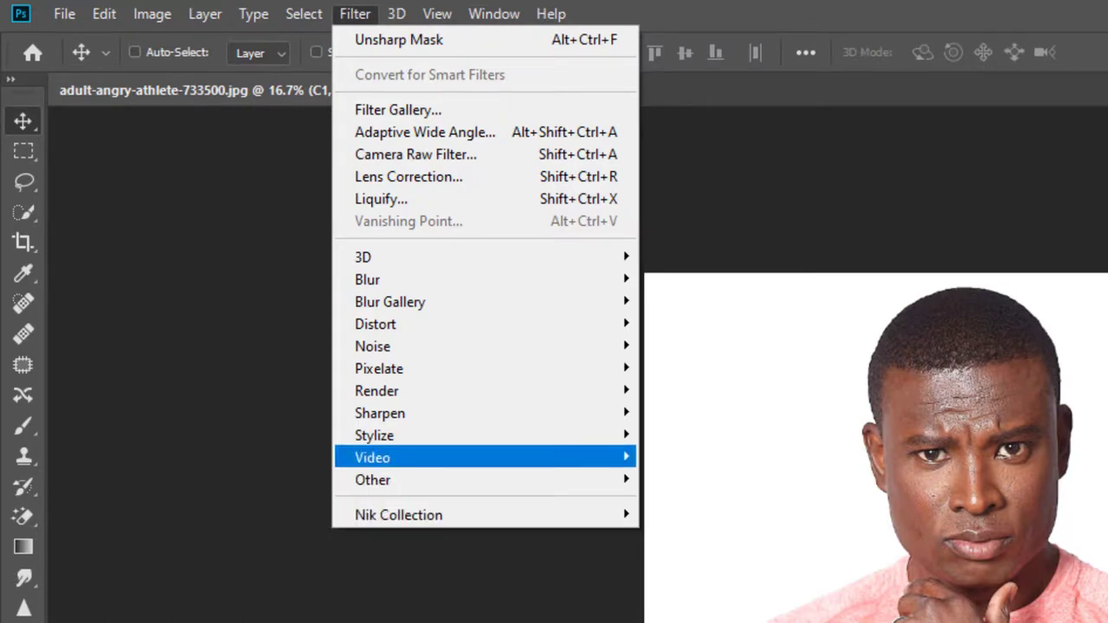
mouse_move(374, 436)
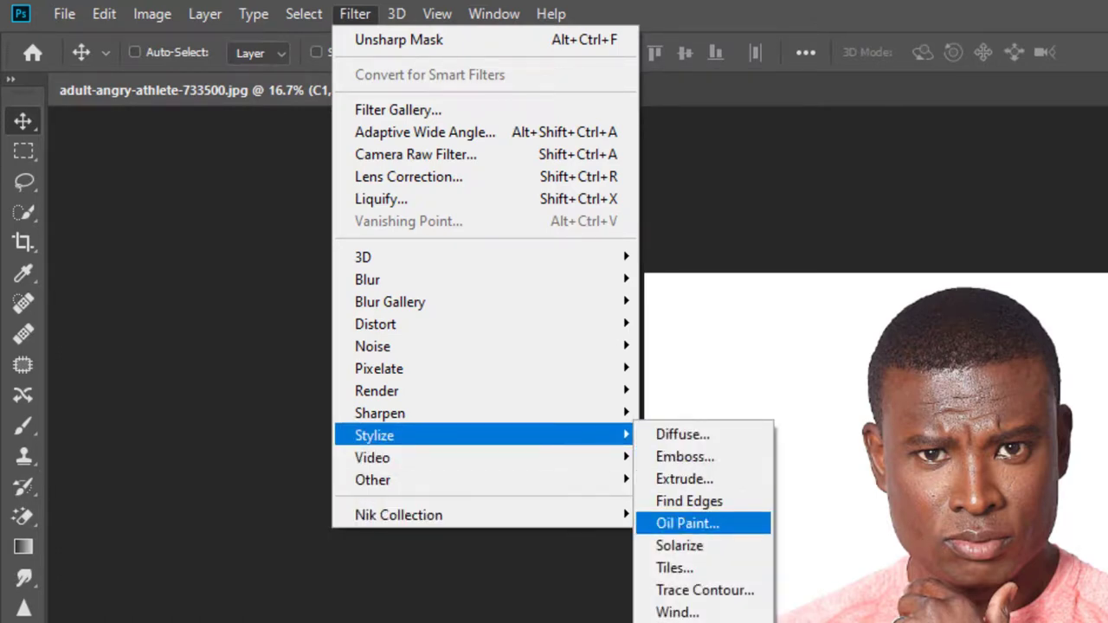
key("Return")
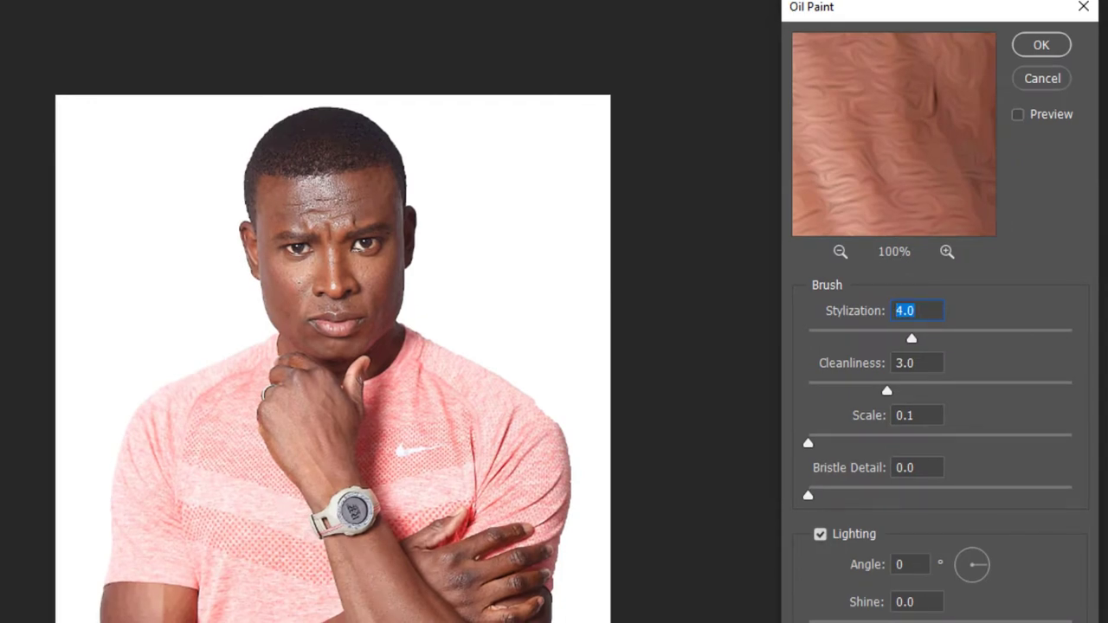
type("5")
key("Tab")
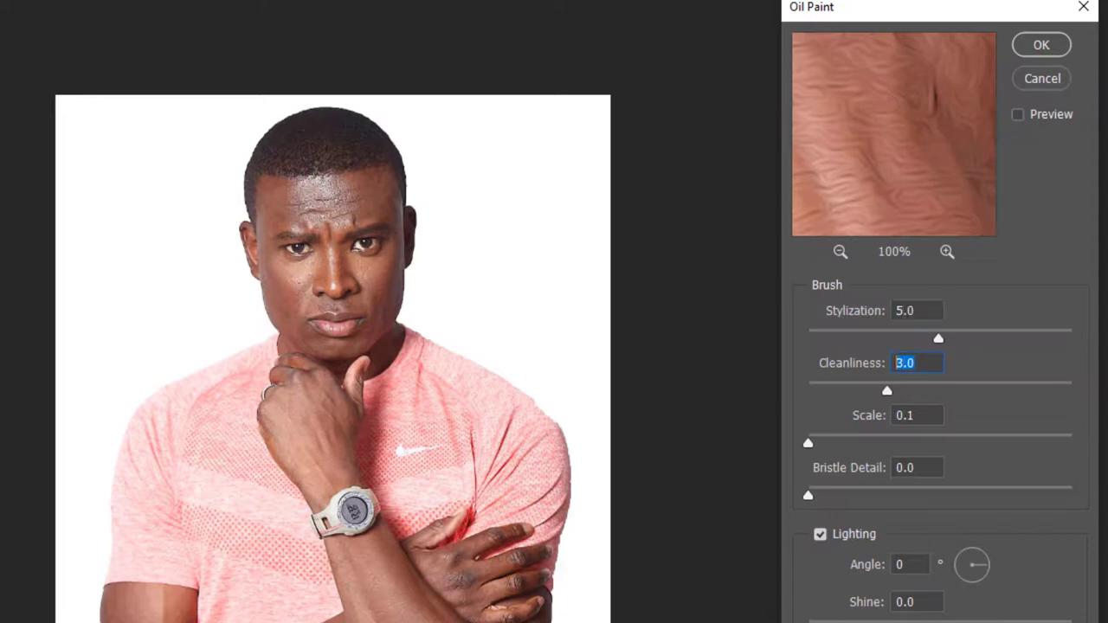
type("3")
key("Tab")
type("0.1")
key("Tab")
key("Tab")
type("0")
key("Tab")
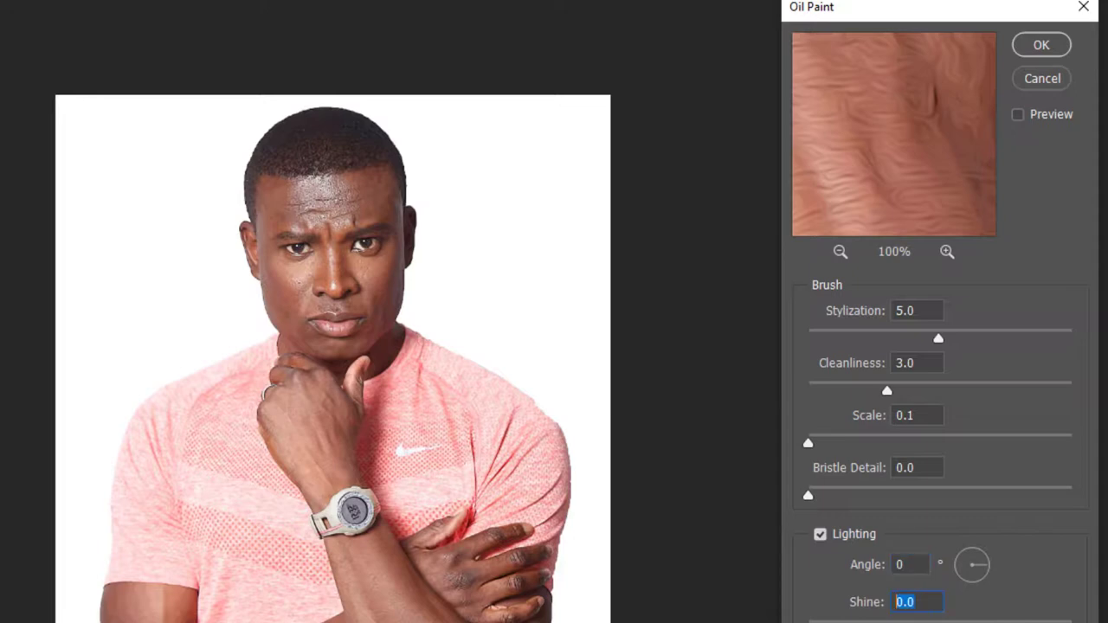
type("0")
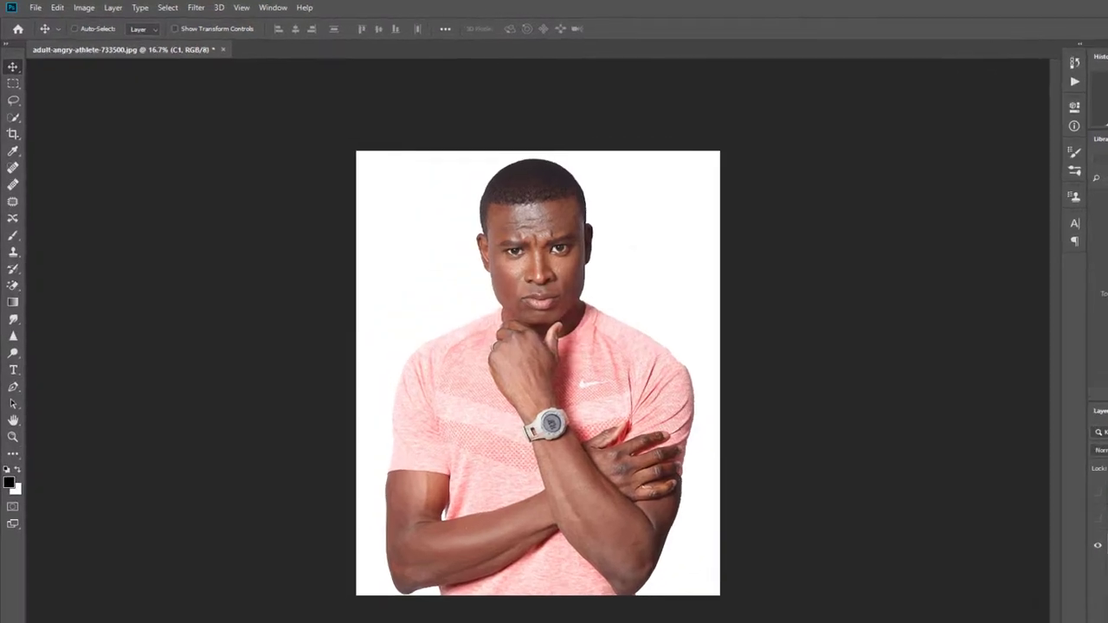
Step: Add a second Unsharp Mask to C1 with Amount 62%, Radius 5.0 pixels and Threshold 6 levels
left_click(174, 6)
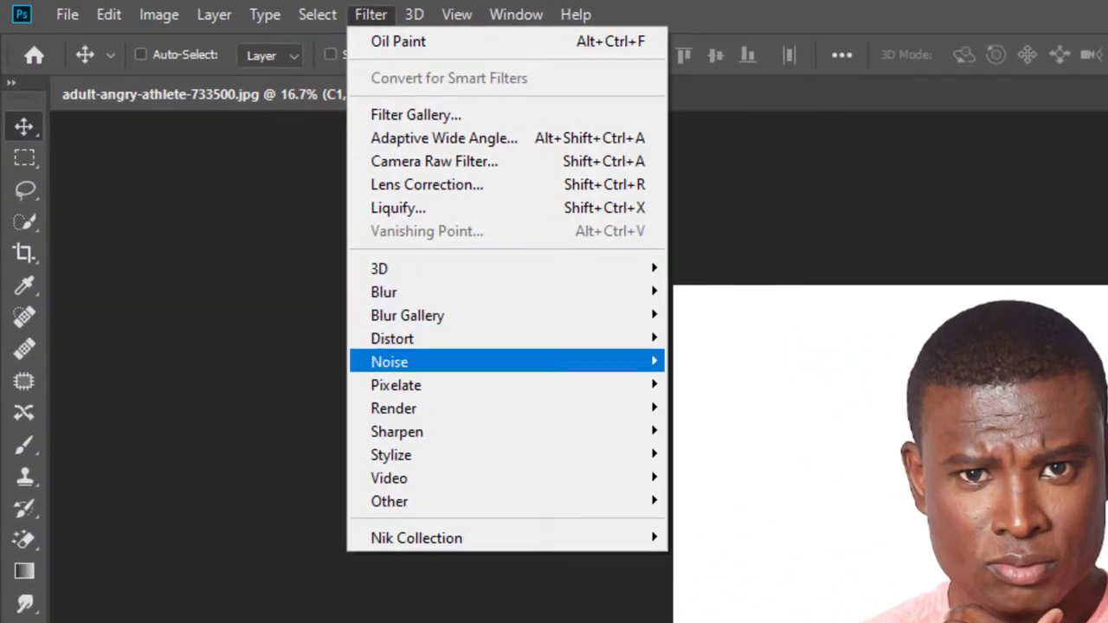
mouse_move(398, 431)
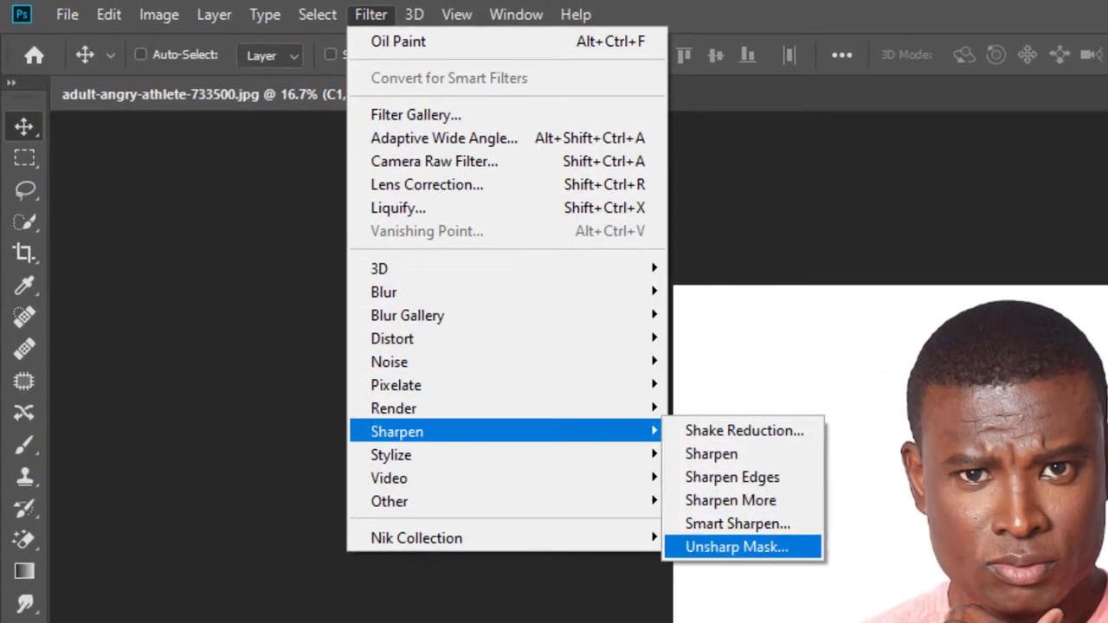
left_click(736, 546)
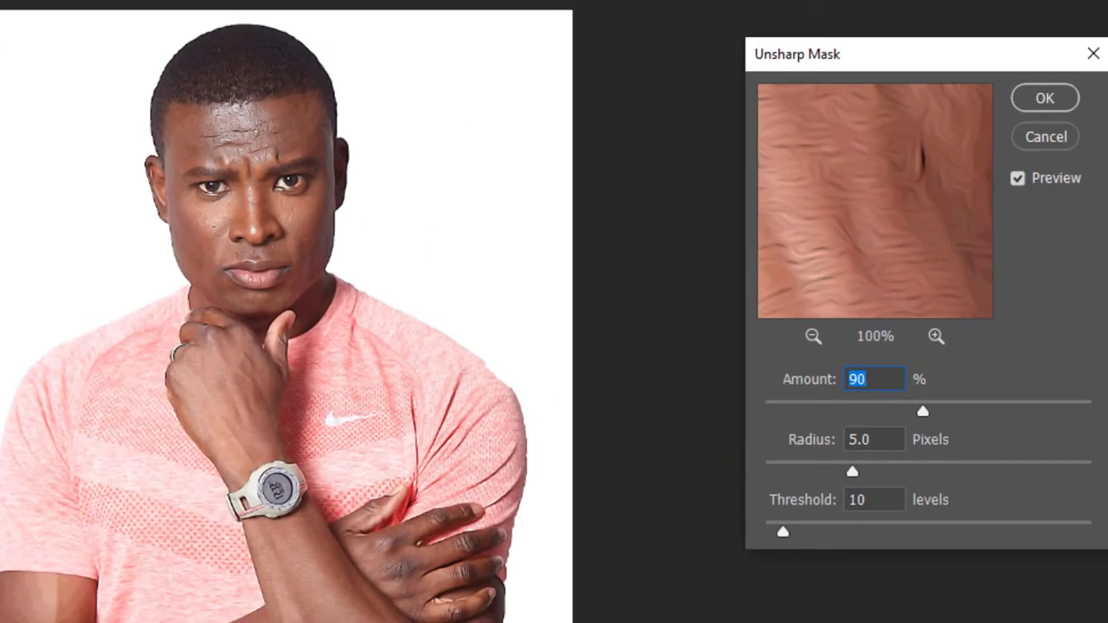
type("60")
key("ctrl+a")
type("62")
key("Tab")
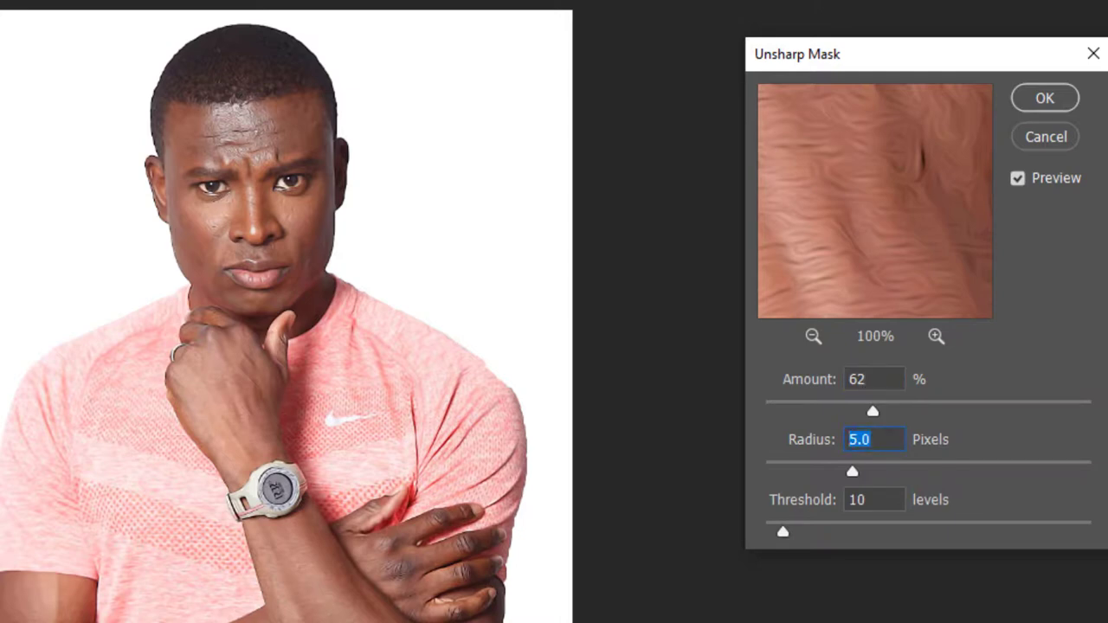
key("Tab")
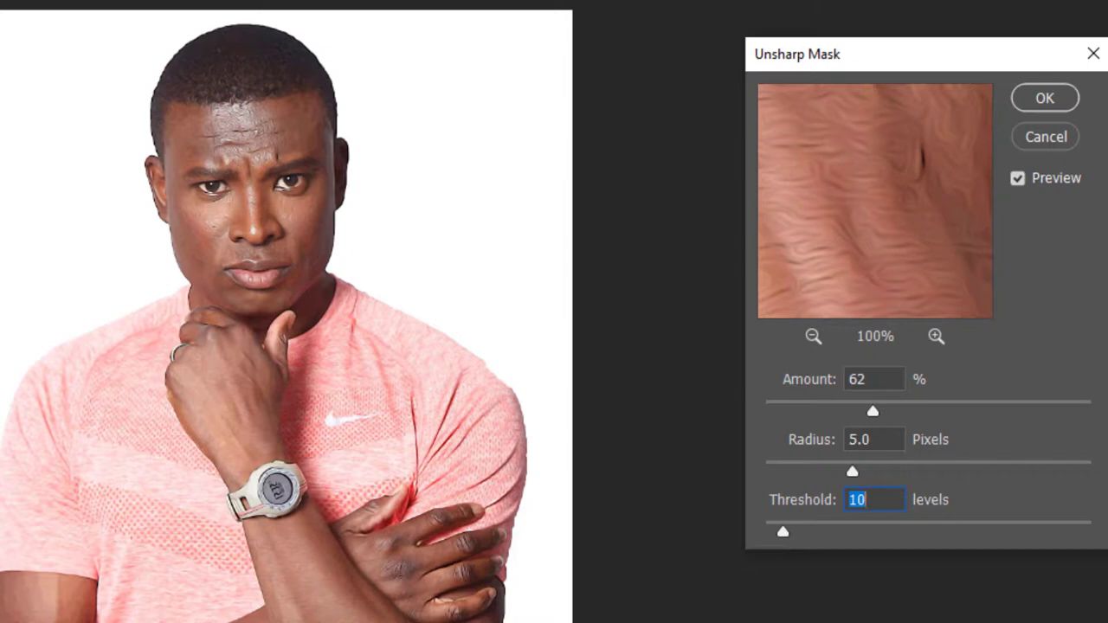
type("6")
key("Return")
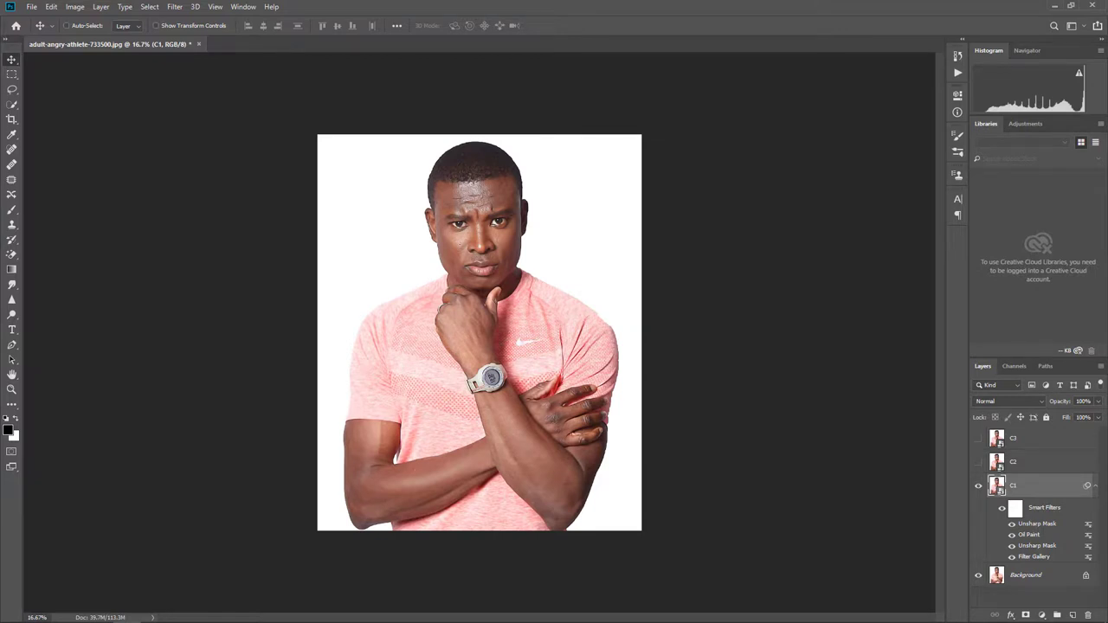
Step: Make layer C2 visible again and select it as the active layer
left_click(978, 461)
left_click(1039, 461)
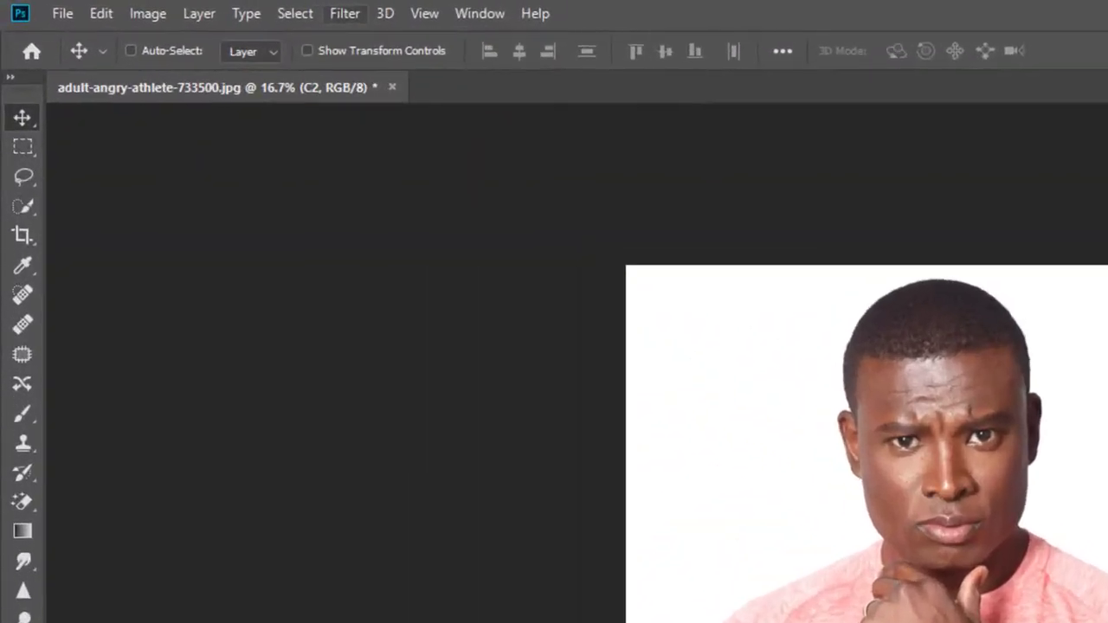
Step: Apply the Poster Edges filter from the Filter Gallery to layer C2 with Edge Thickness 0
left_click(174, 6)
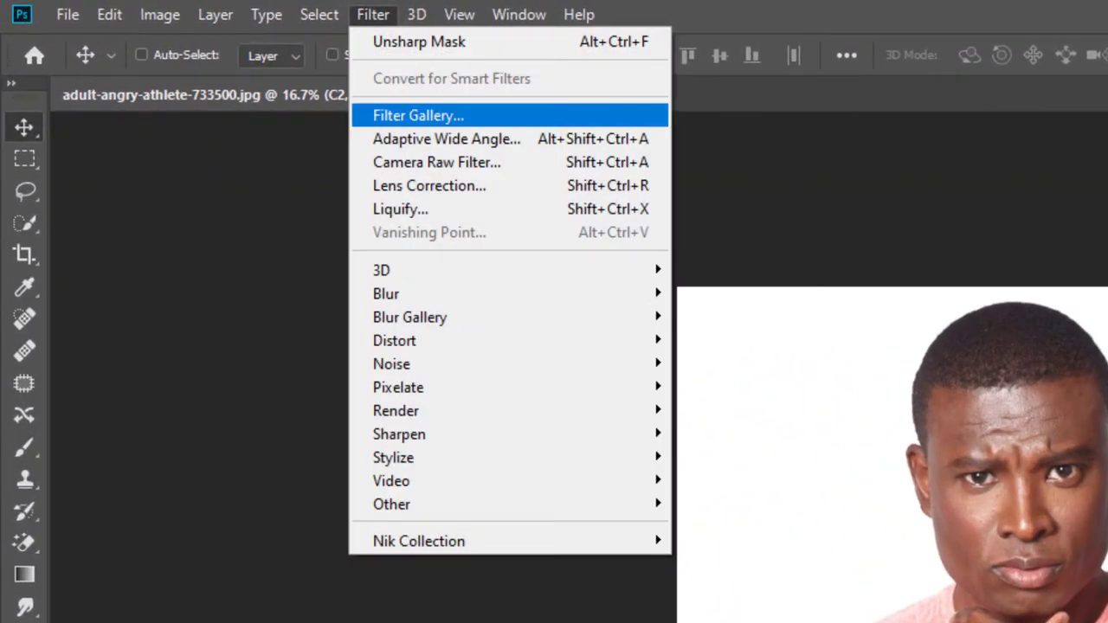
left_click(418, 115)
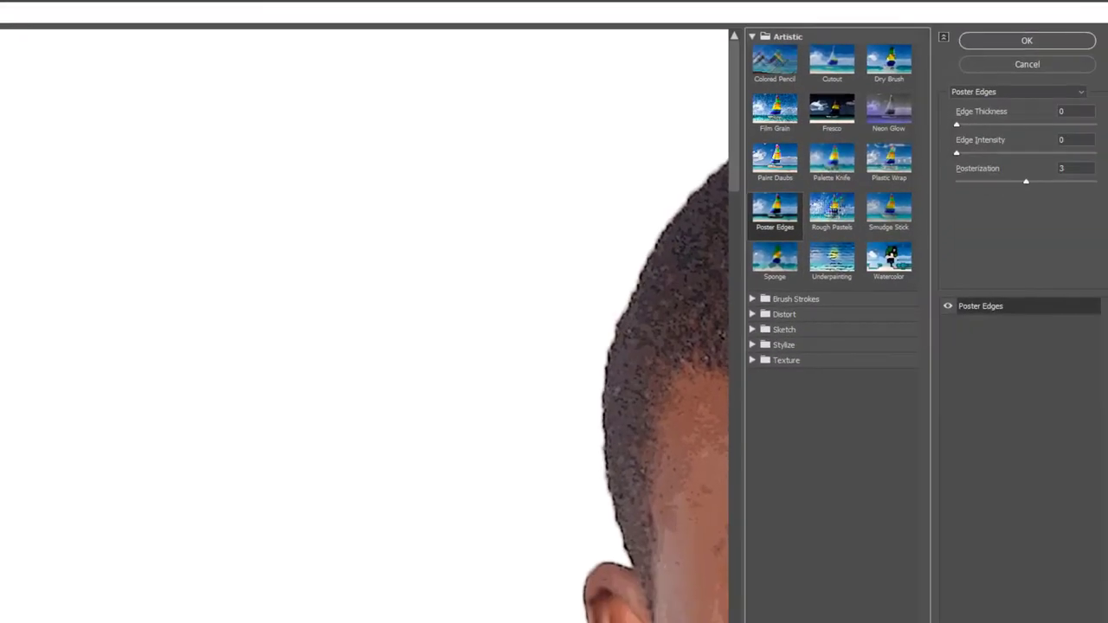
key("ctrl+minus")
key("ctrl+minus")
key("ctrl+minus")
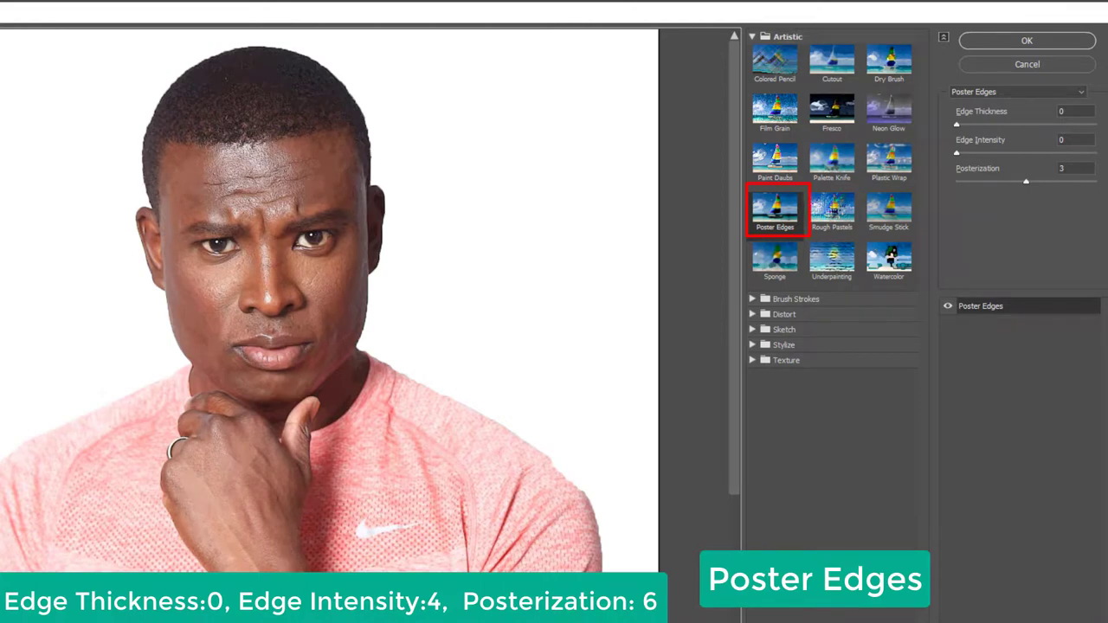
double_click(1074, 111)
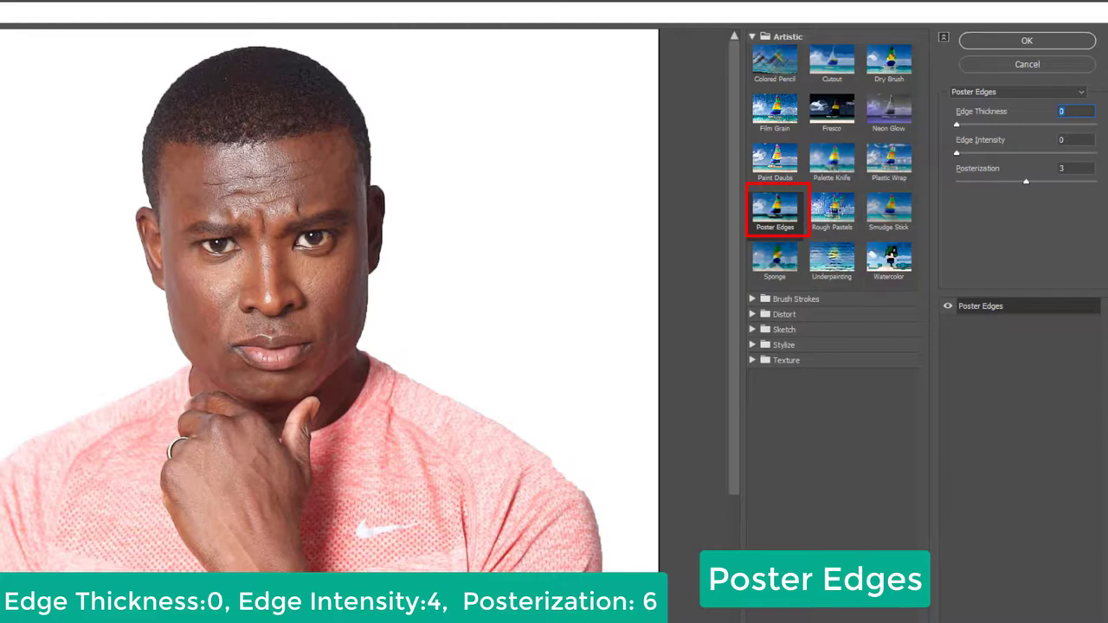
type("0")
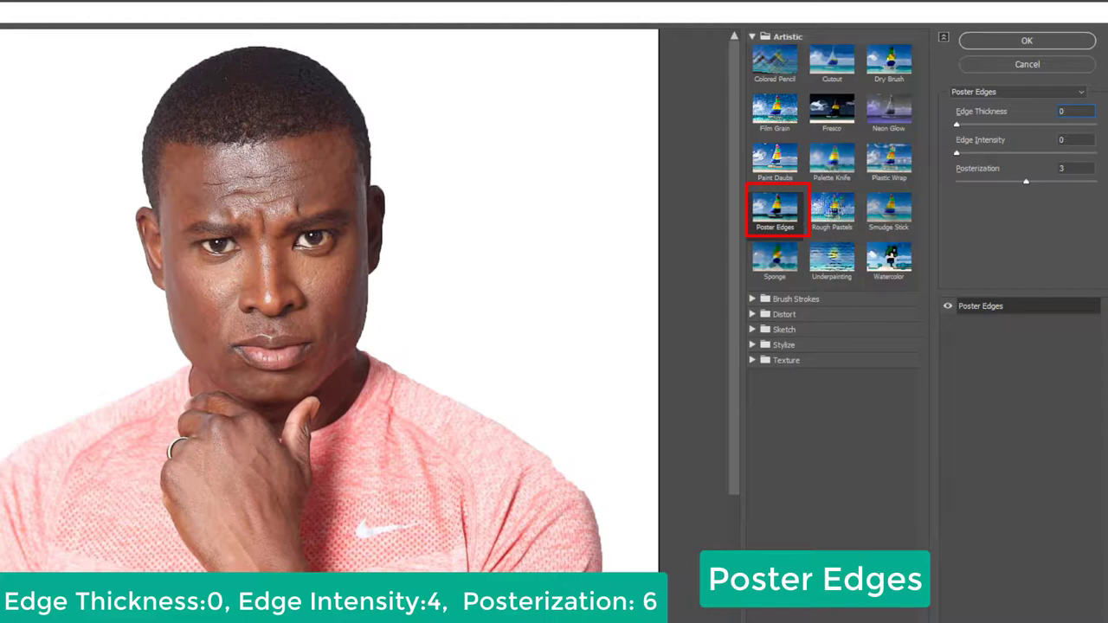
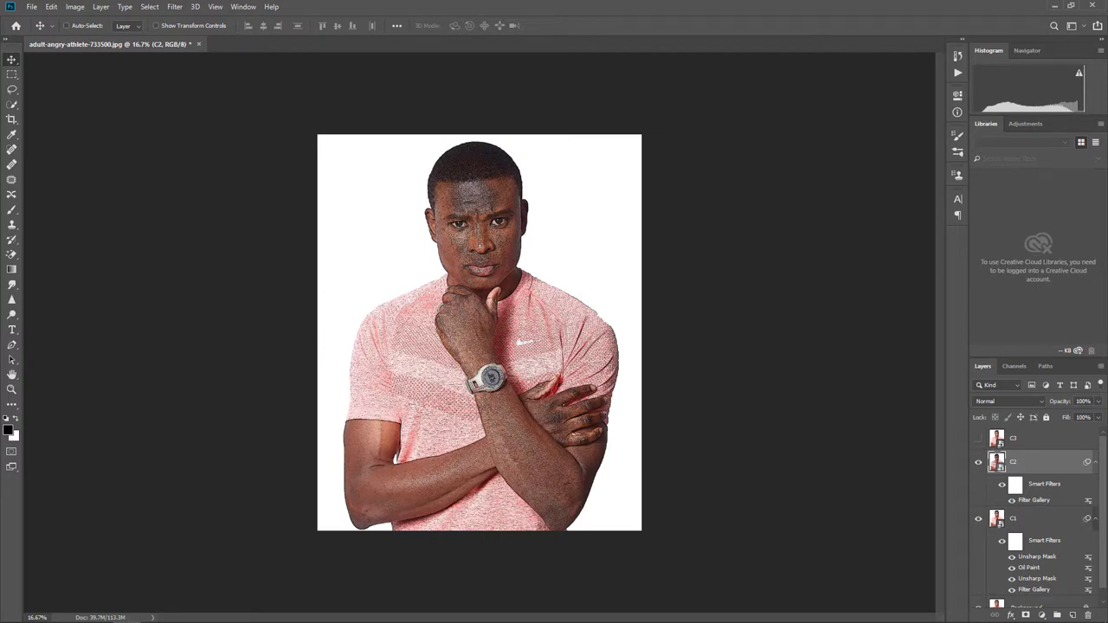
Step: Apply Oil Paint to C2 with Stylization 5.0, Cleanliness 3.0, Scale 0.1, Bristle Detail 0.0, lighting Angle 0 and Shine 0.0
left_click(175, 6)
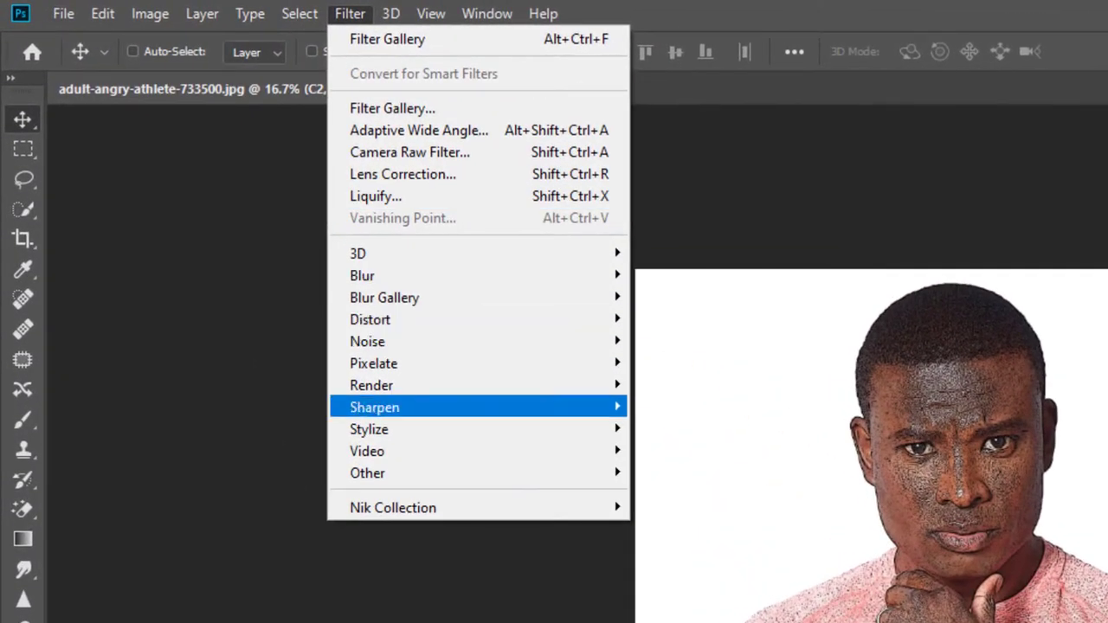
mouse_move(372, 430)
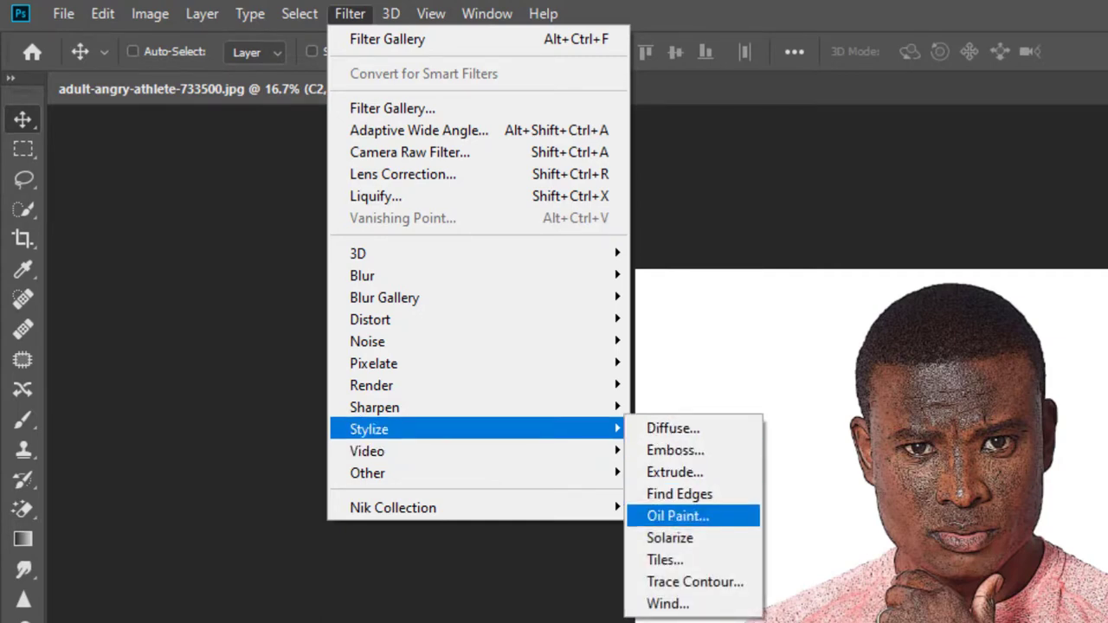
left_click(678, 516)
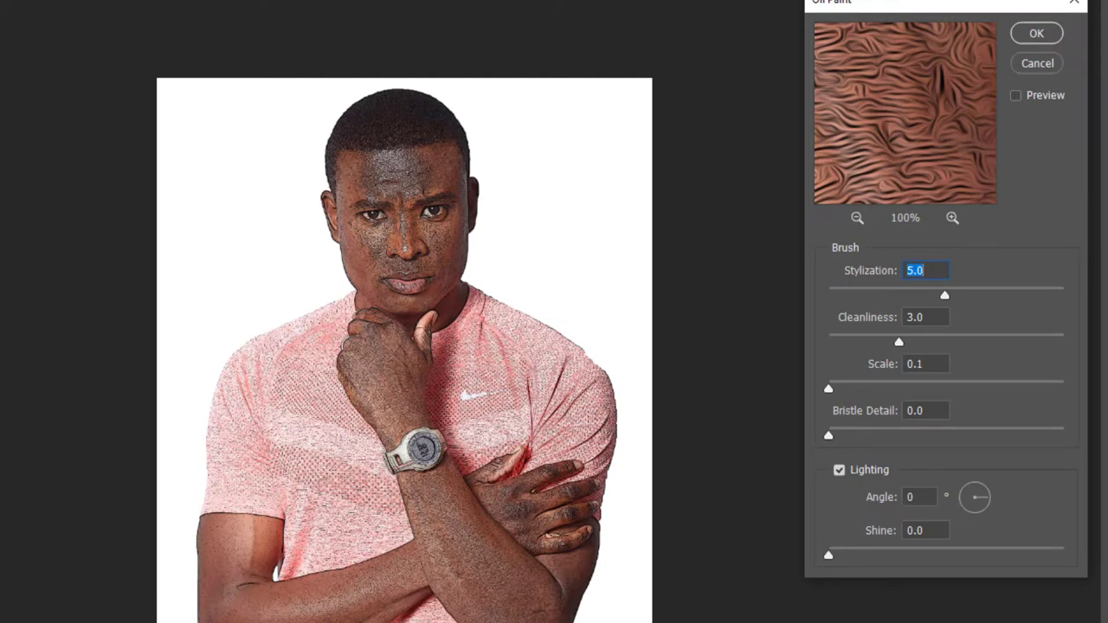
left_click(924, 270)
key("Tab")
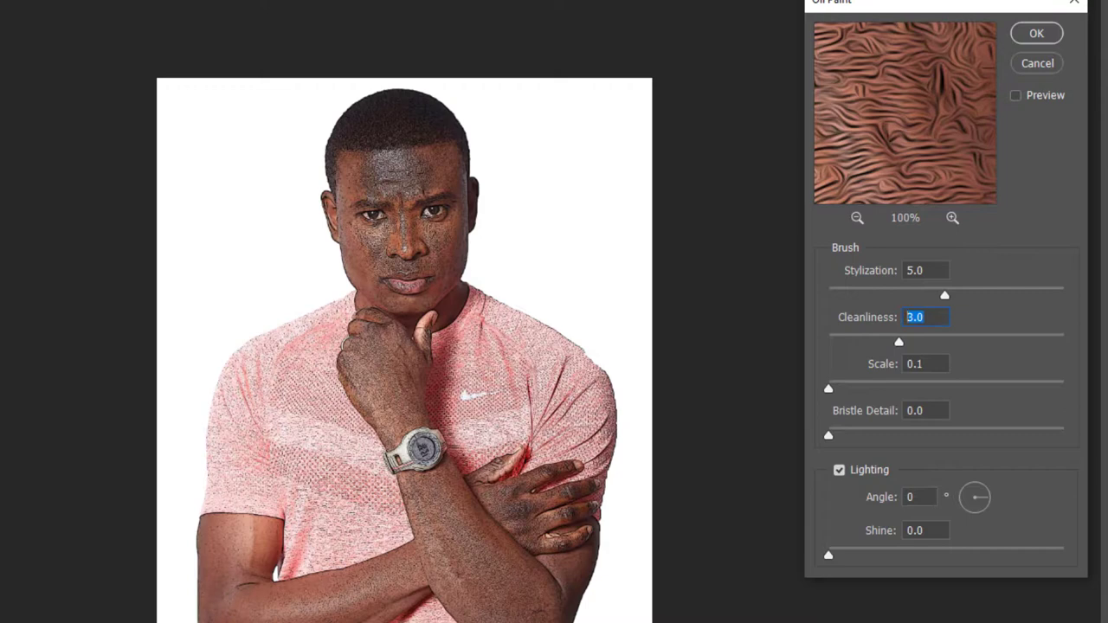
key("Tab")
key("Tab")
left_click(914, 497)
key("Tab")
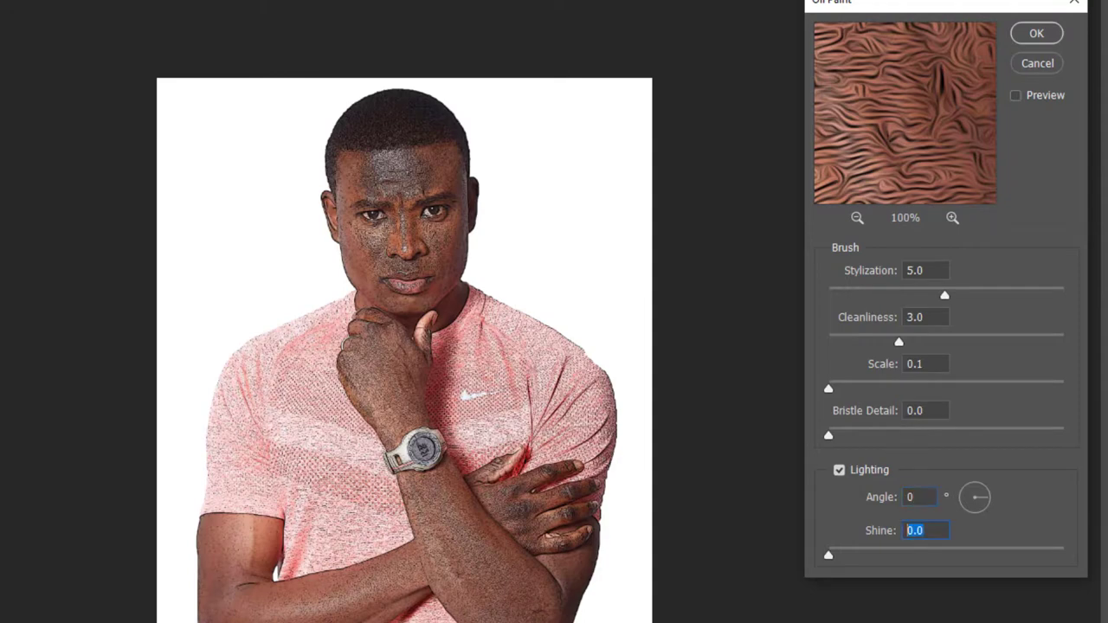
key("Return")
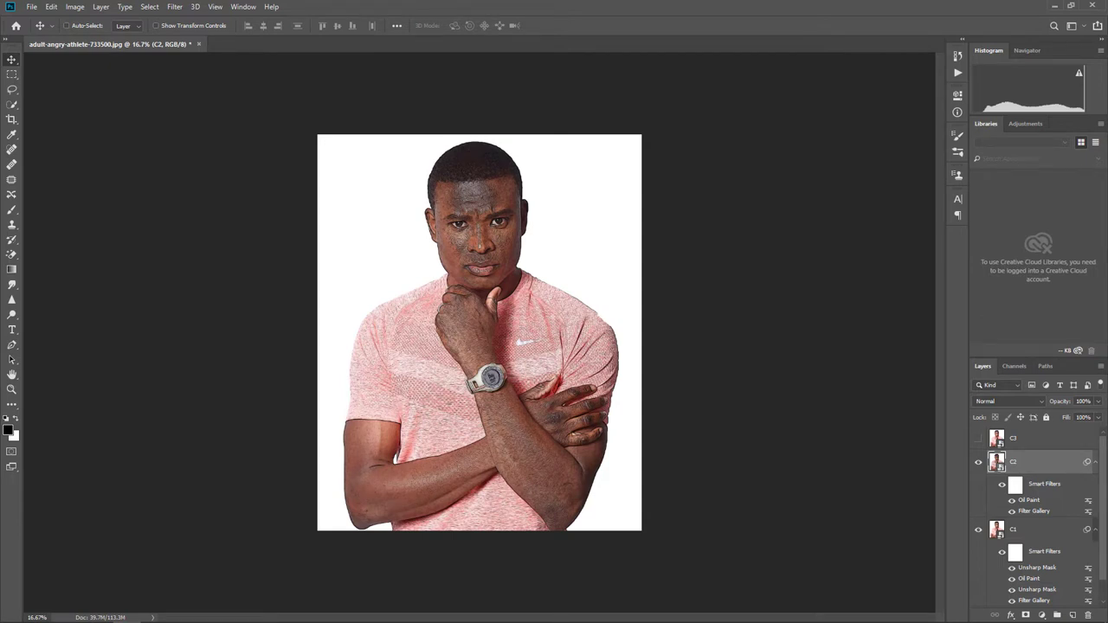
Step: Set layer C2's blend mode to Overlay and its opacity to 21%
left_click(1009, 401)
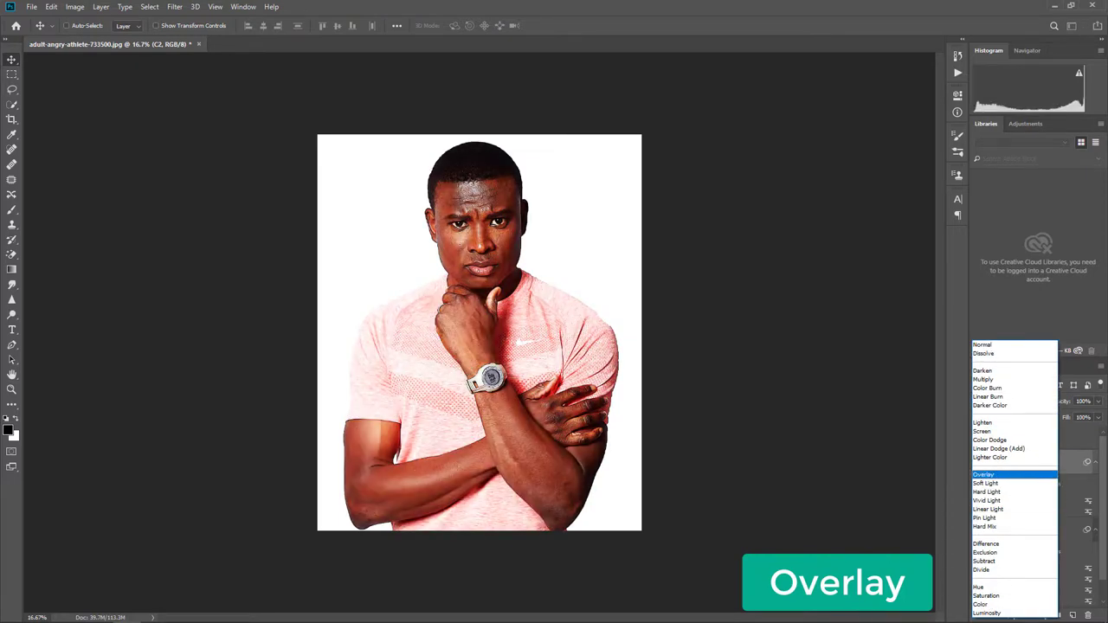
left_click(983, 475)
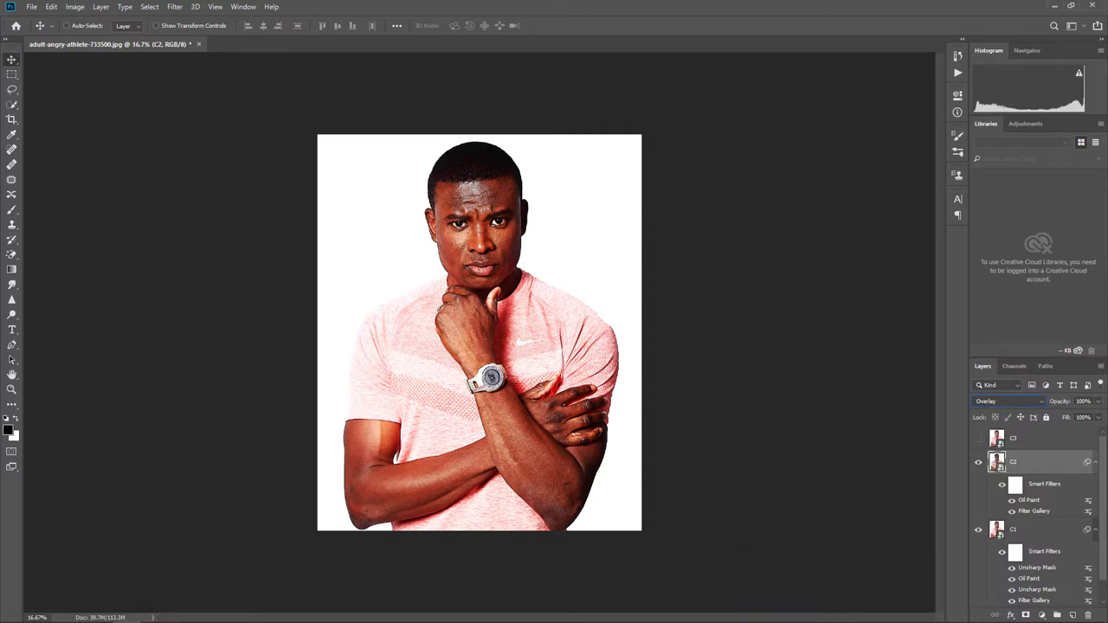
left_click(1098, 401)
left_click_drag(1099, 414, 1037, 385)
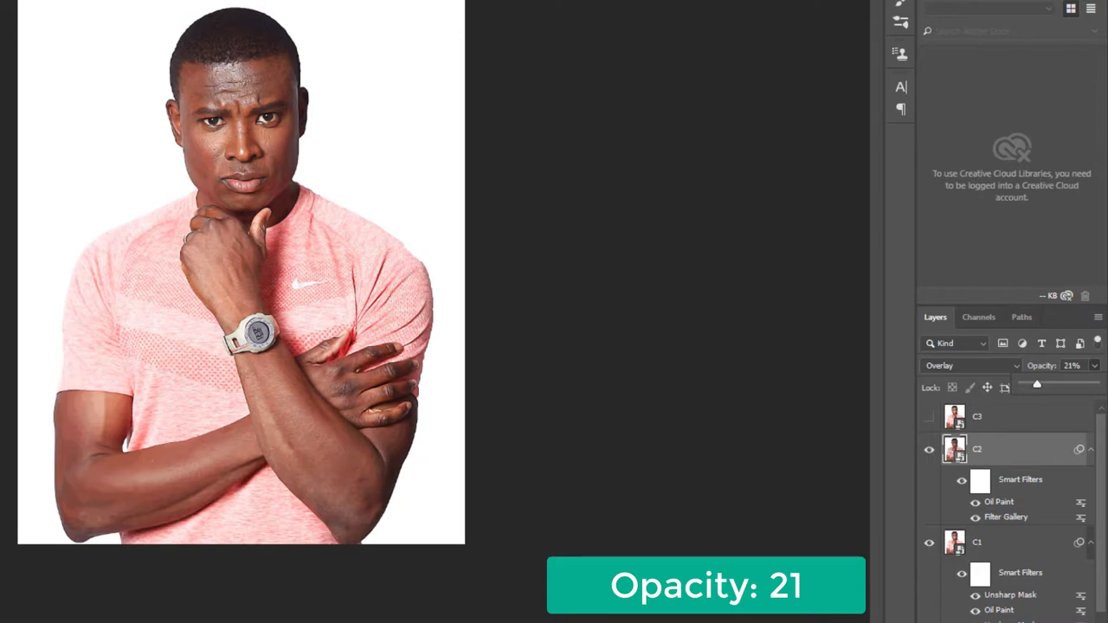
Step: Select layer C3, make it visible and apply a High Pass filter with a radius of 2 pixels
left_click(1004, 417)
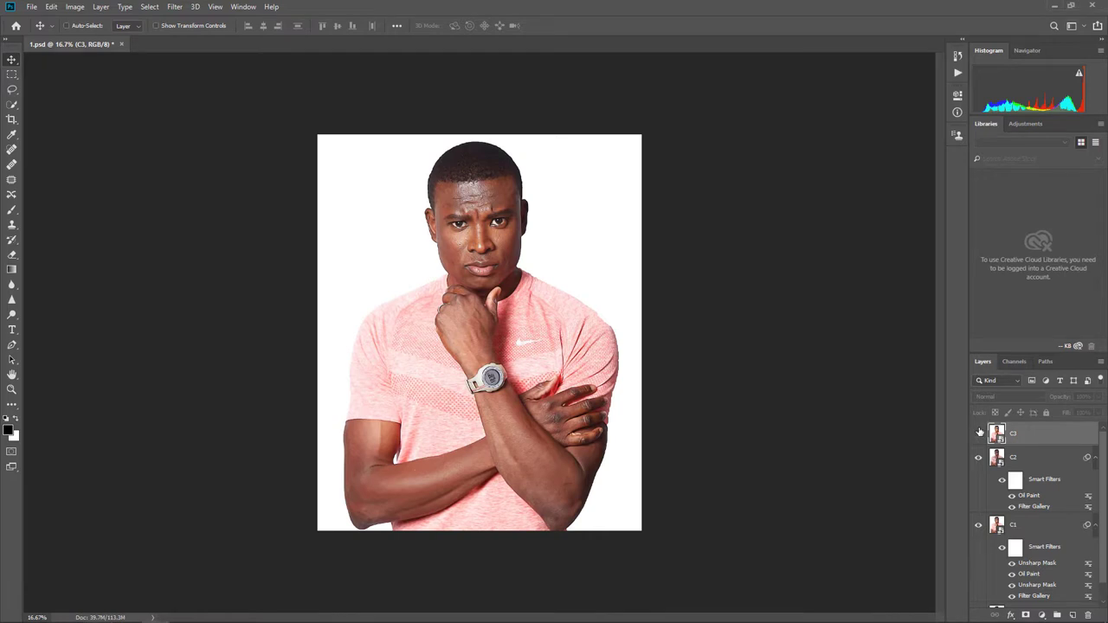
left_click(980, 433)
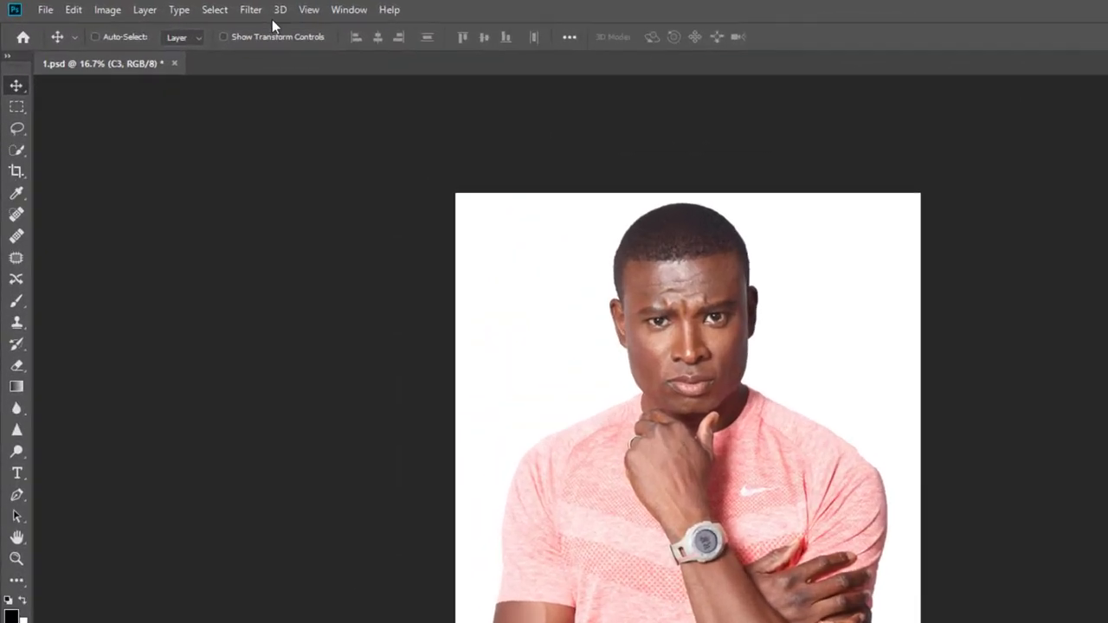
left_click(175, 6)
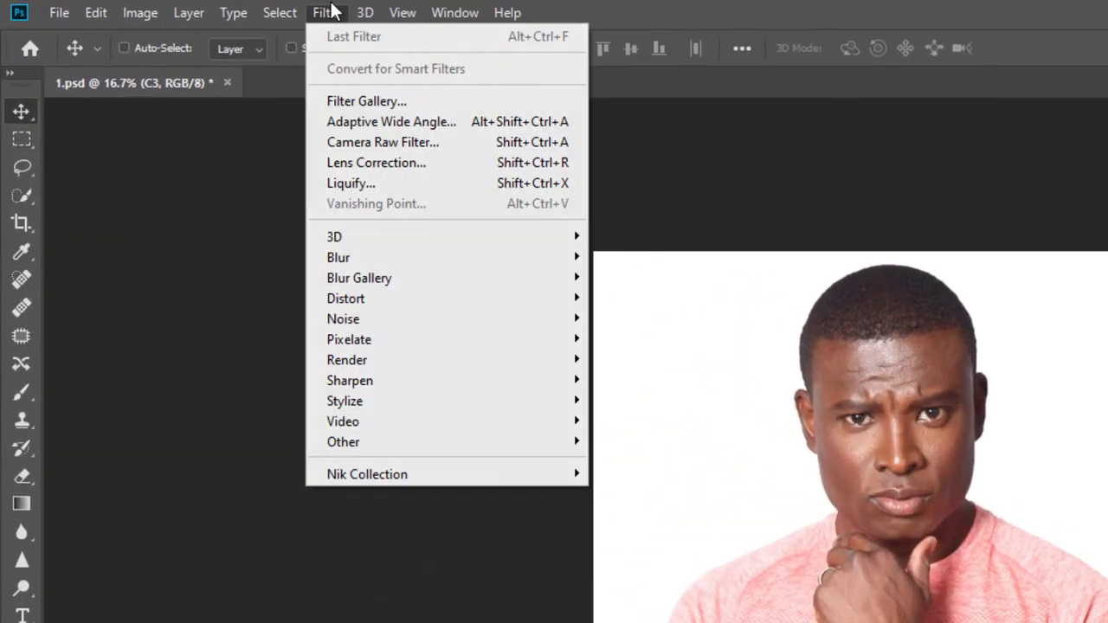
mouse_move(430, 409)
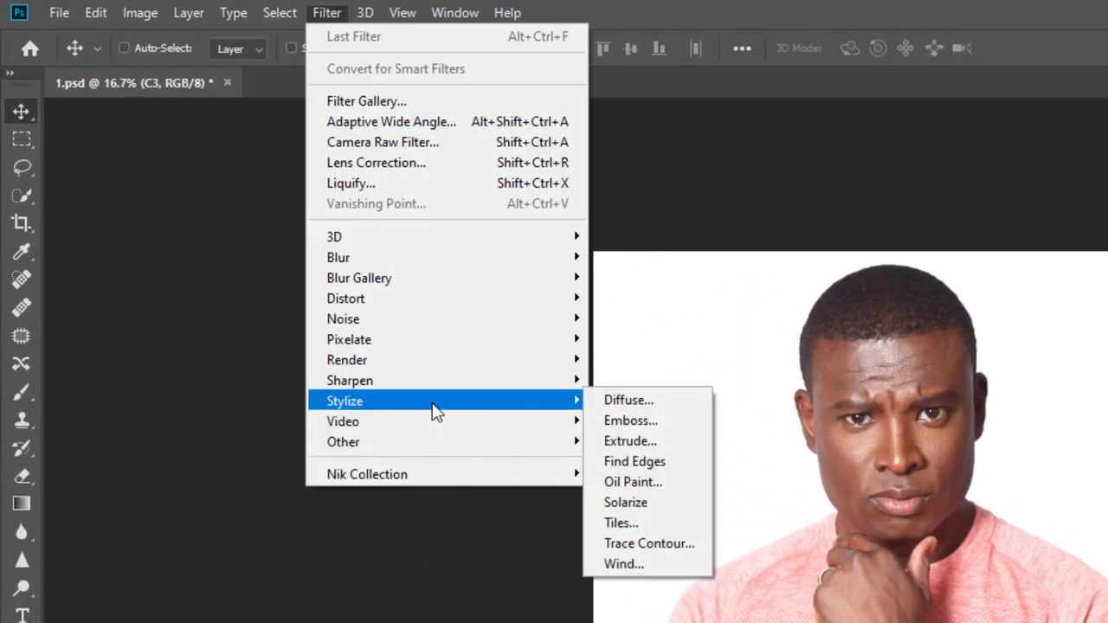
mouse_move(426, 446)
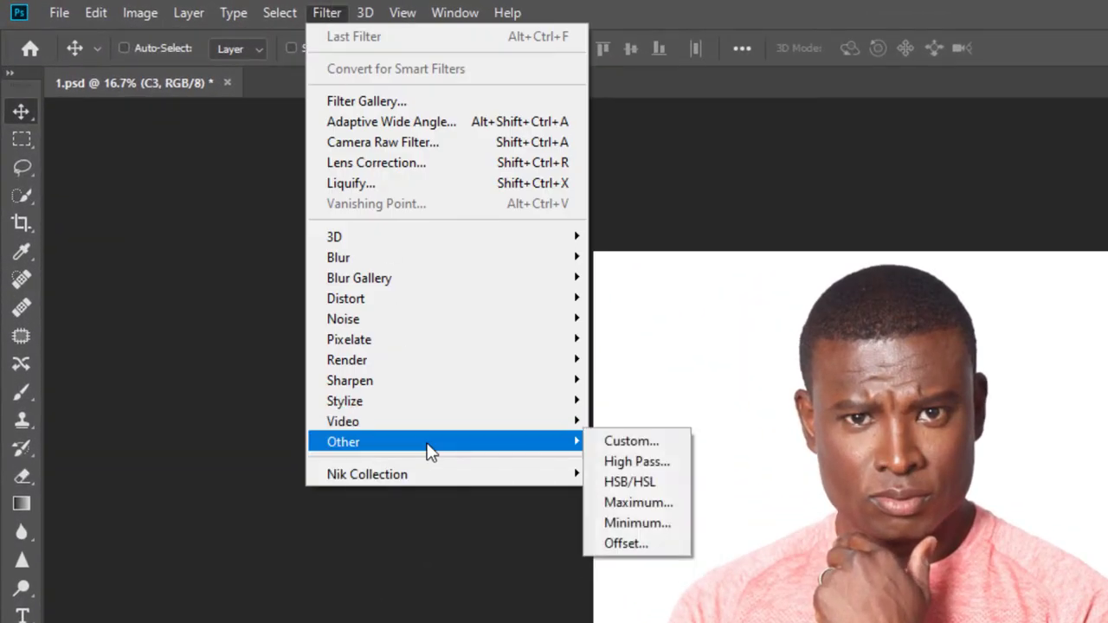
left_click(669, 468)
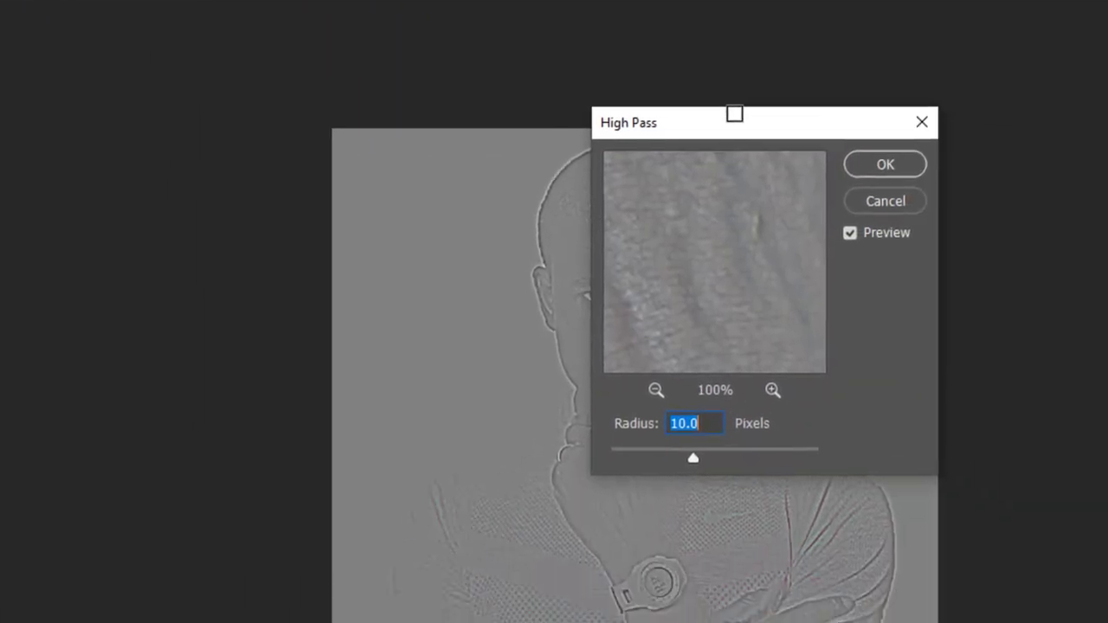
left_click_drag(997, 244, 944, 22)
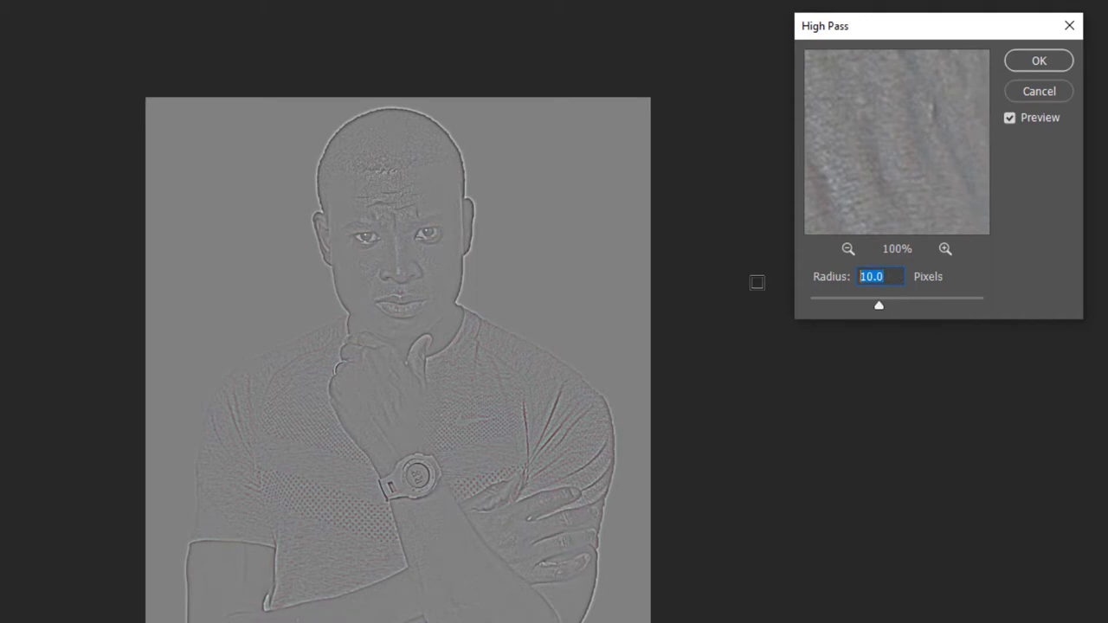
type("2")
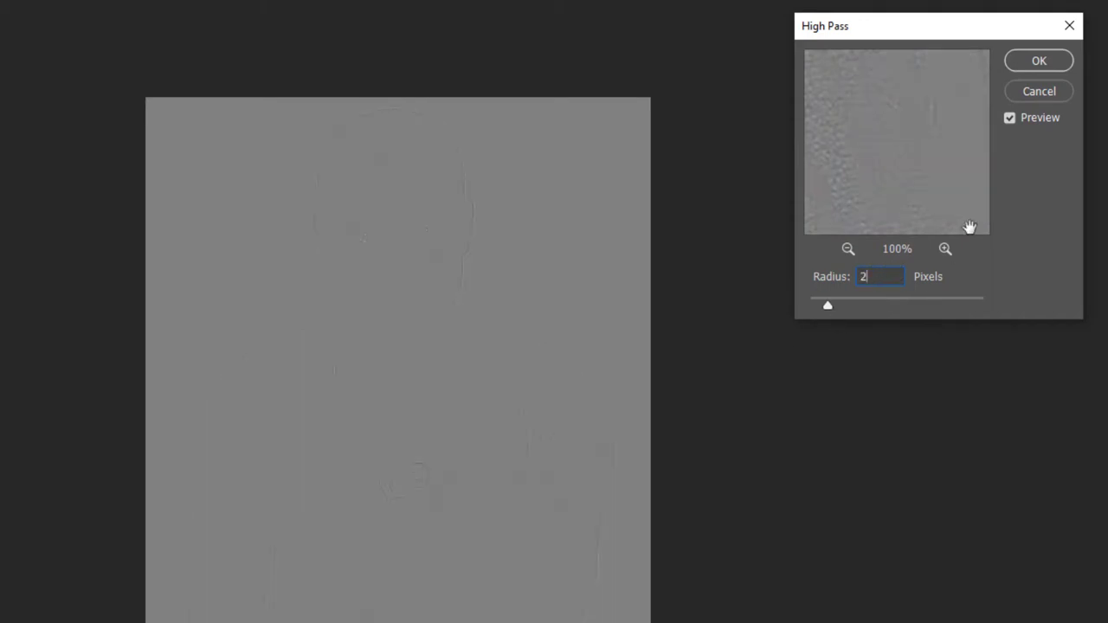
left_click(1038, 62)
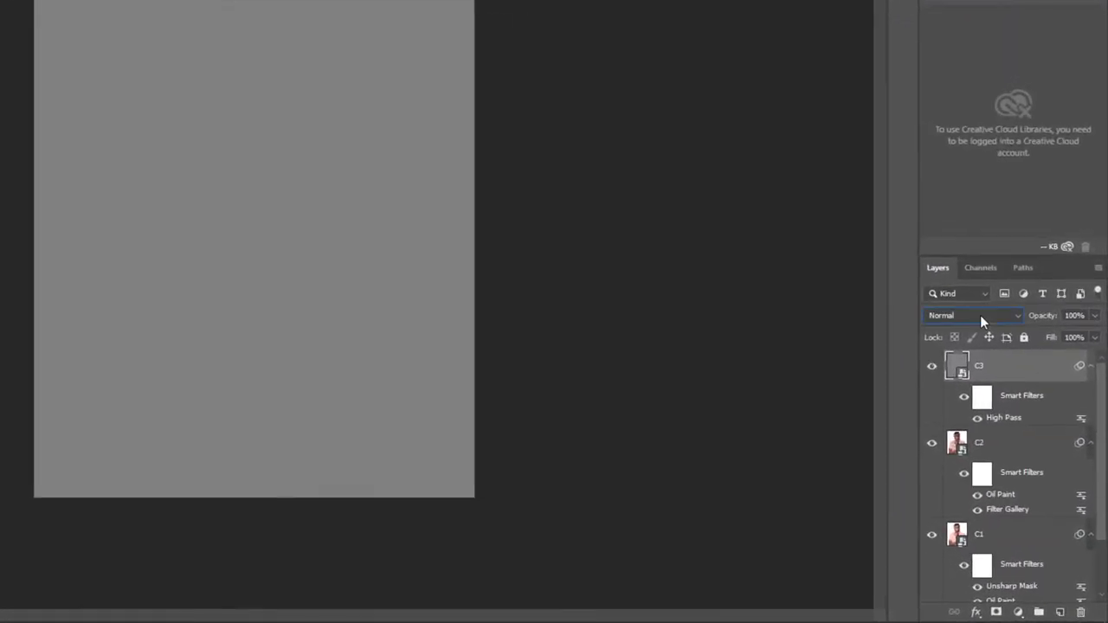
Step: Set the blend mode of the high-pass layer C3 to Overlay
left_click(980, 315)
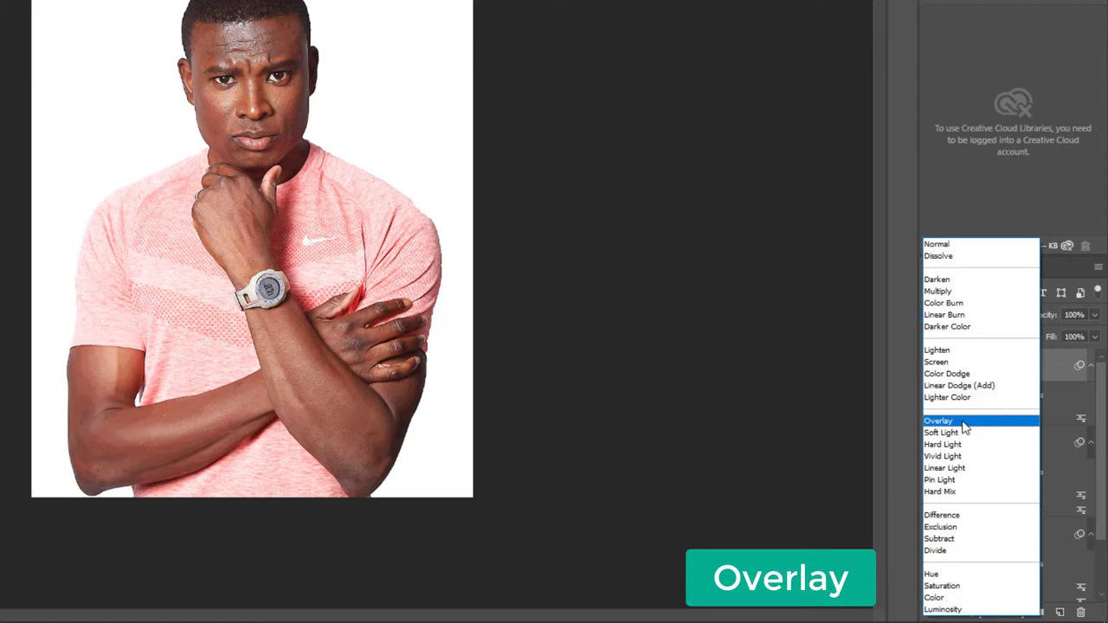
left_click(963, 423)
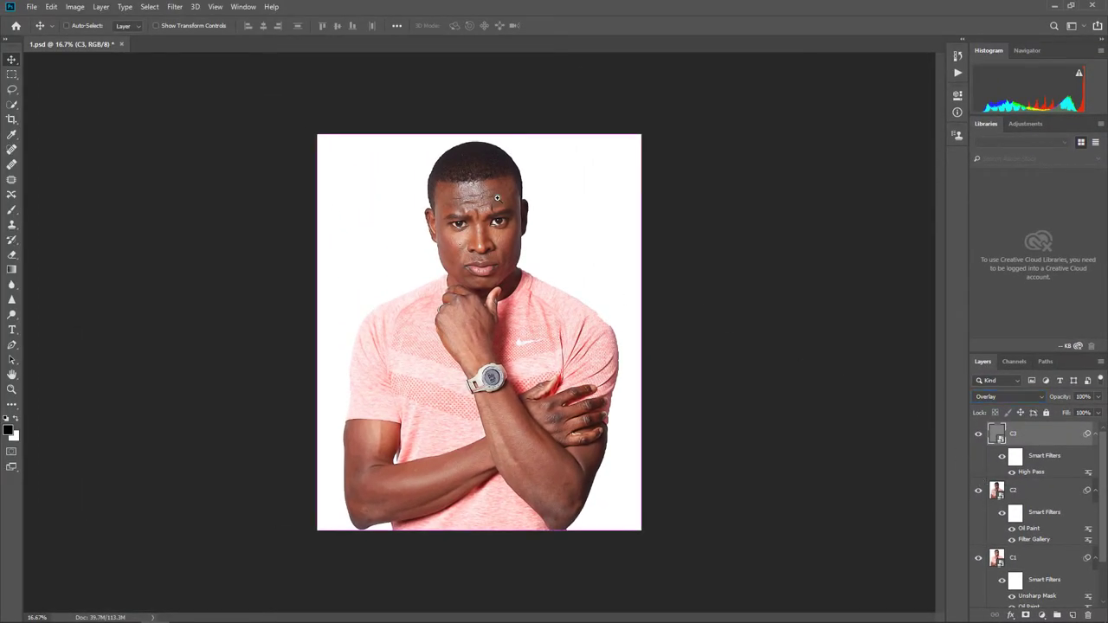
scroll(498, 198, "up", 4)
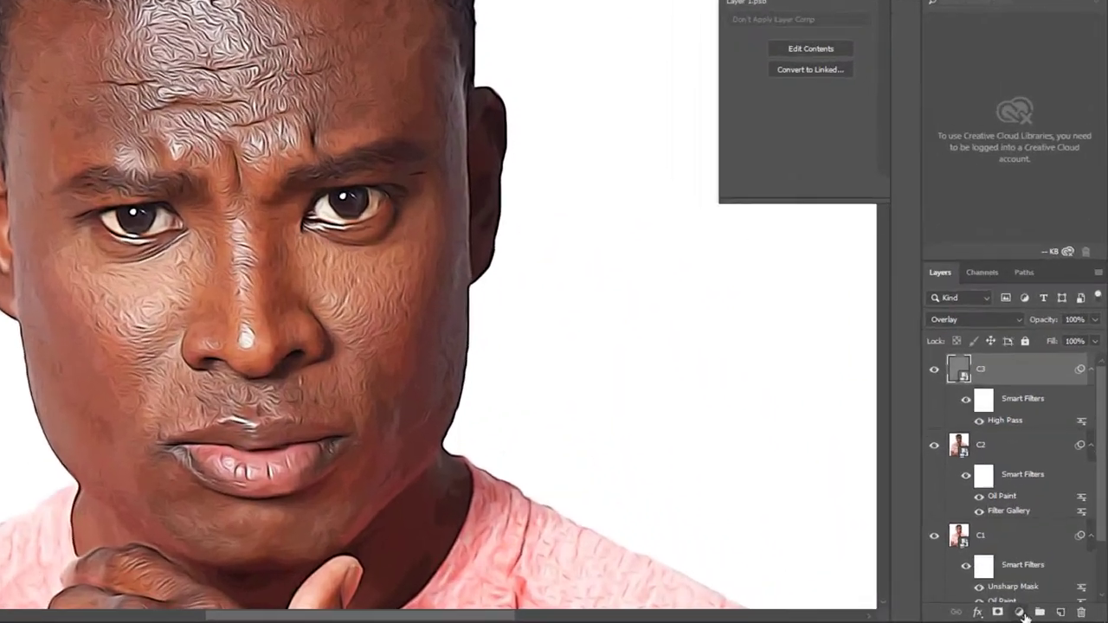
Step: Add a Levels adjustment layer above C3 and set its white input level to 215
left_click(1020, 613)
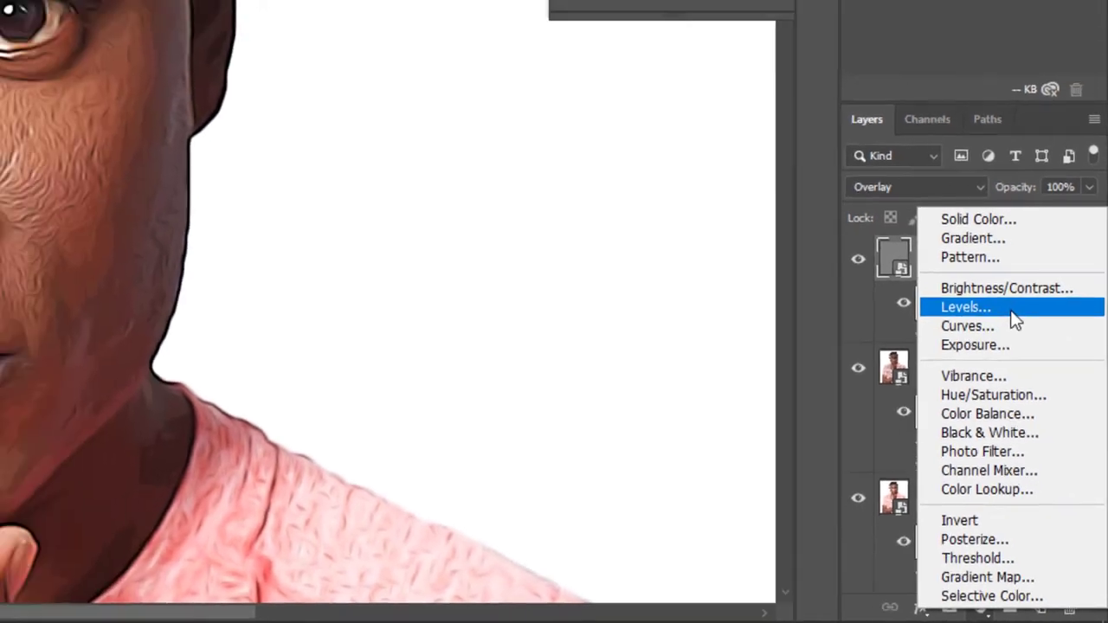
left_click(996, 258)
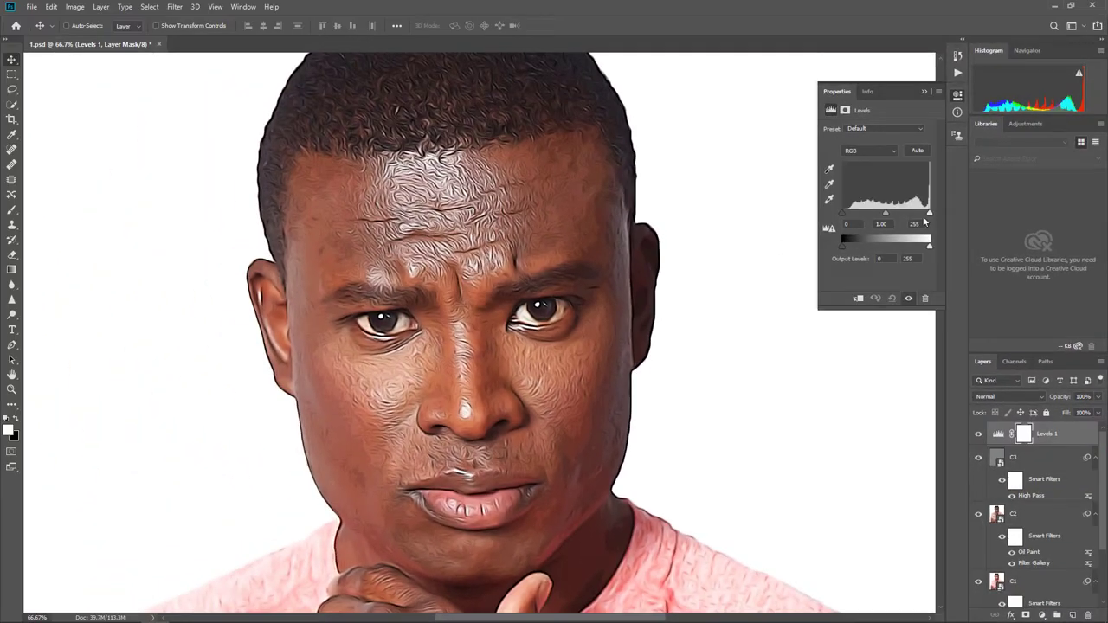
mouse_move(930, 210)
left_mouse_down()
mouse_move(912, 208)
mouse_move(918, 217)
left_mouse_up()
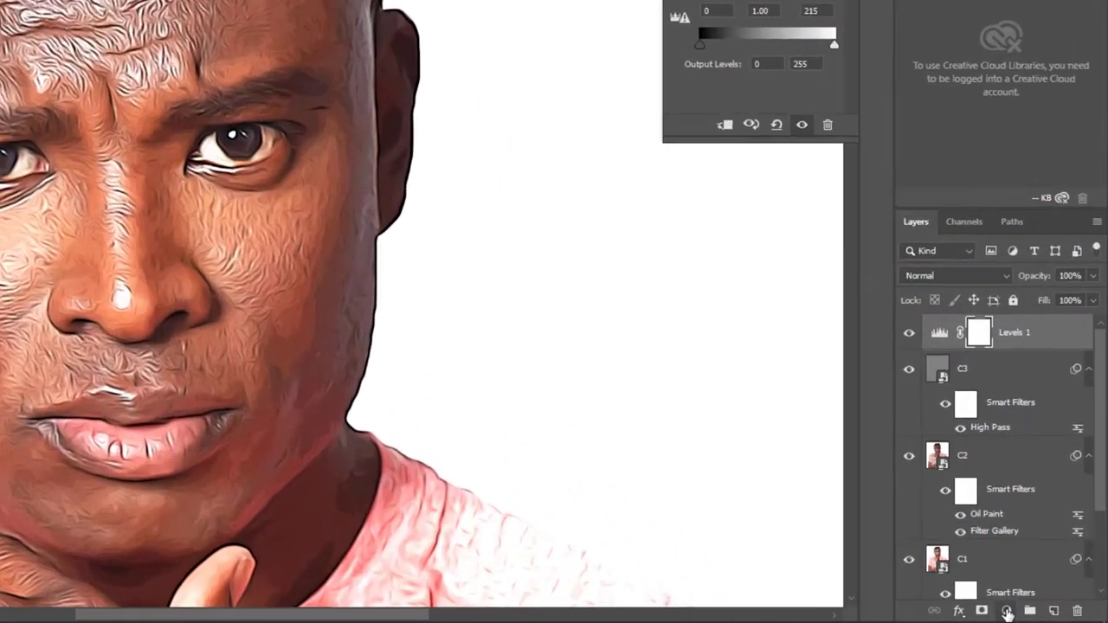
Step: Add a Vibrance adjustment layer above the Levels layer with Vibrance +10 and Saturation +6
left_click(1042, 615)
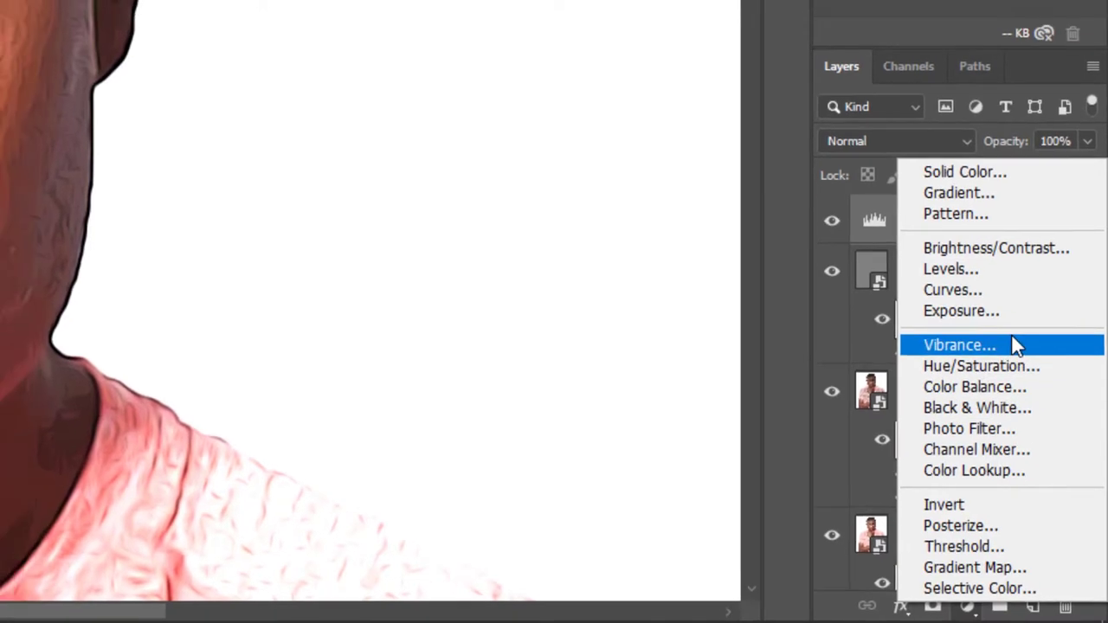
left_click(1015, 344)
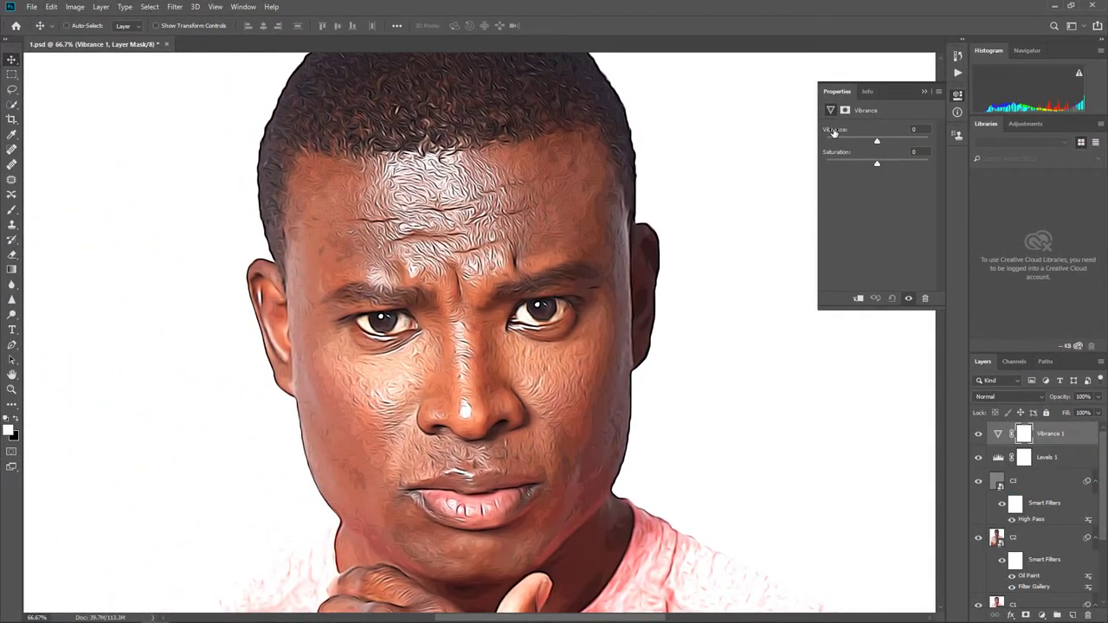
left_click_drag(834, 132, 839, 154)
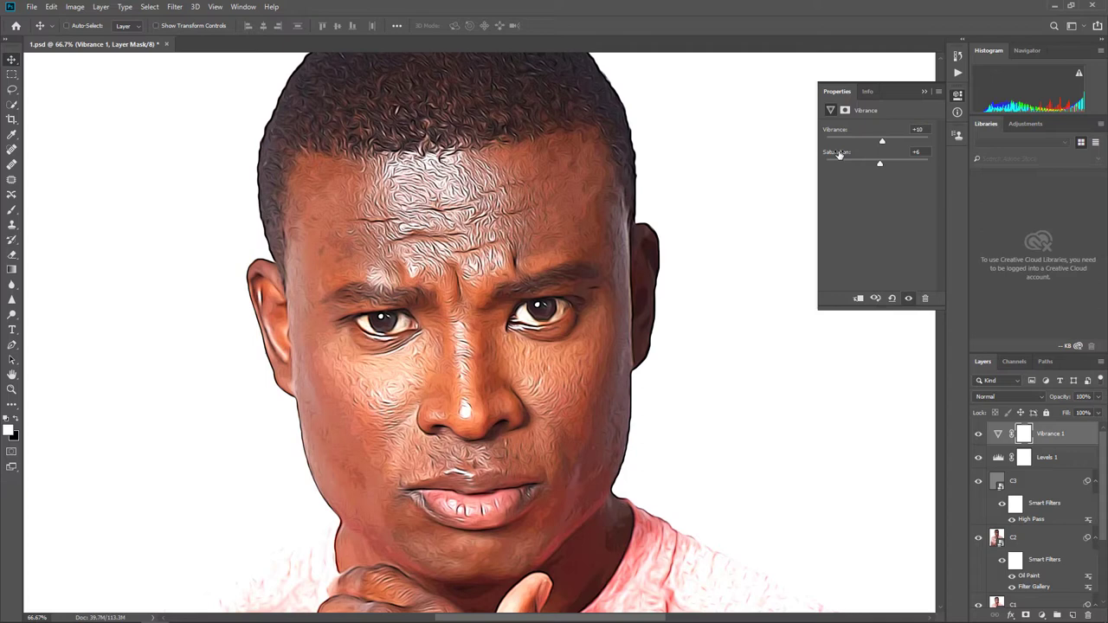
Step: Add a Color Lookup adjustment layer above the Vibrance layer using the 3Strip.look 3DLUT file
left_click(1042, 615)
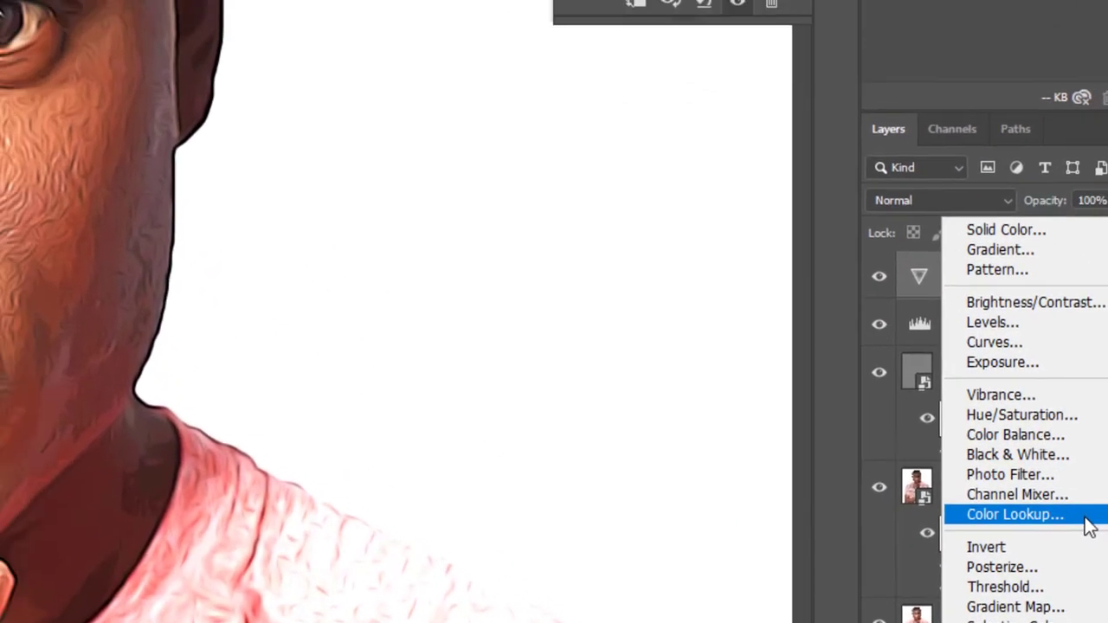
left_click(1048, 476)
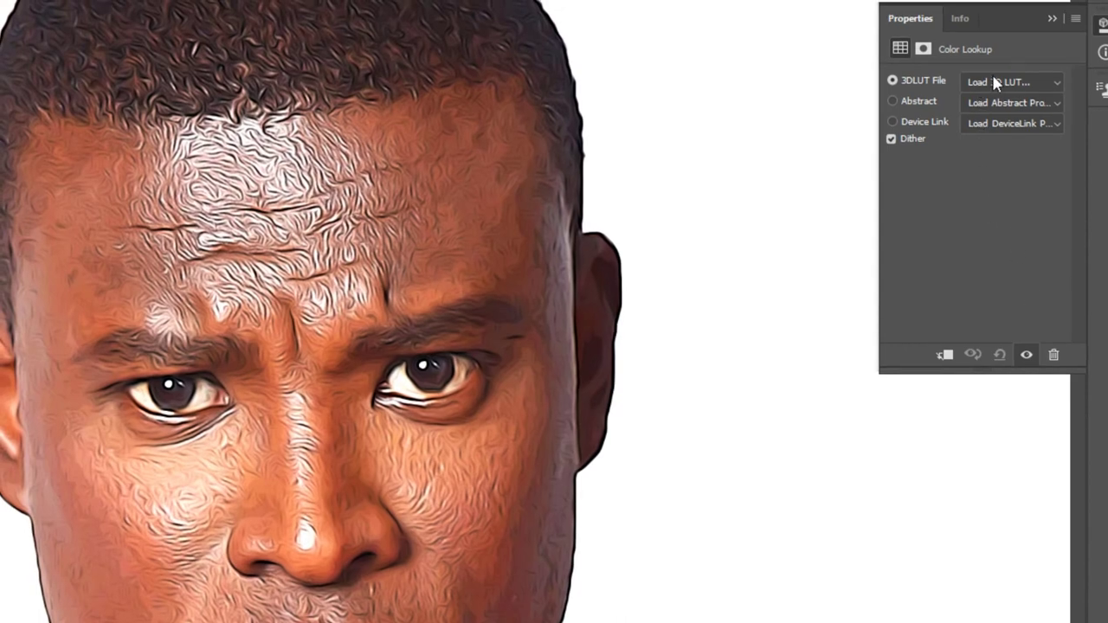
left_click(994, 80)
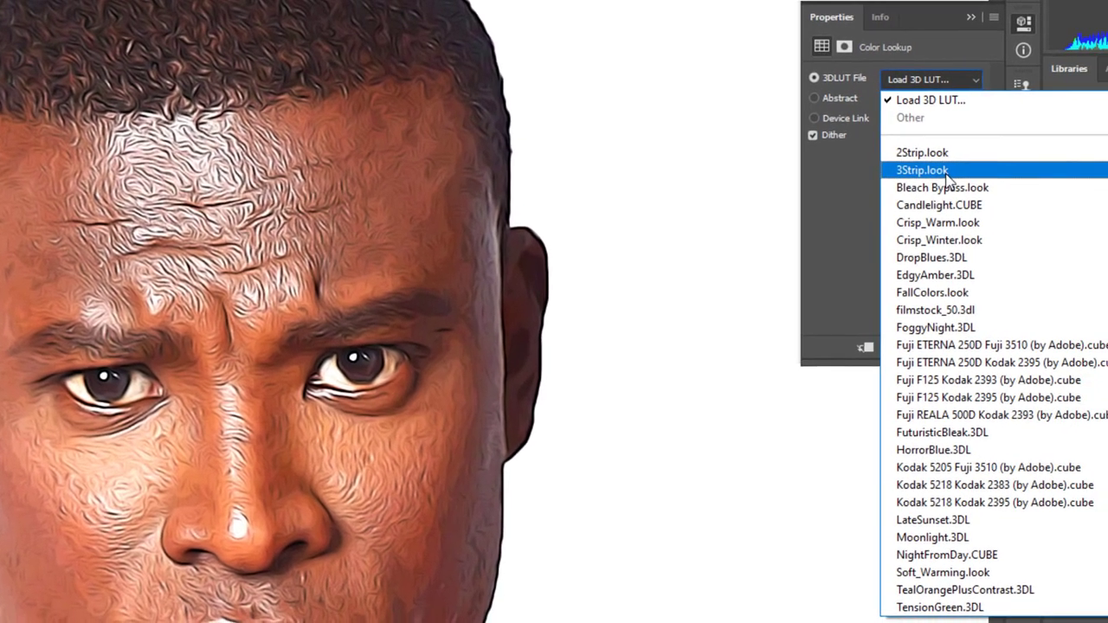
left_click(1026, 176)
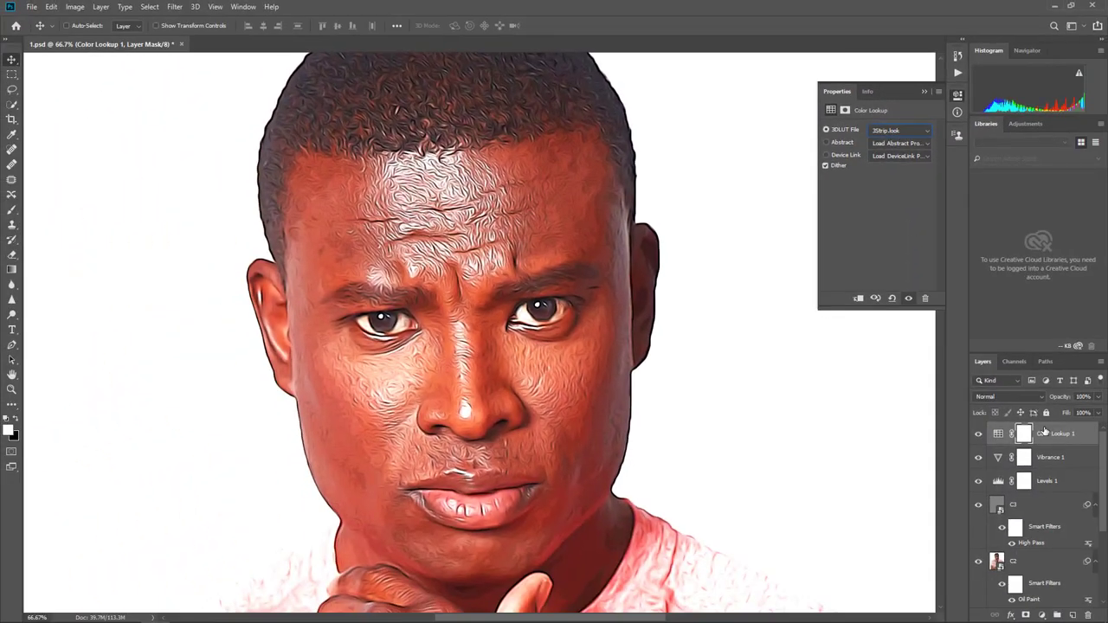
Step: Lower the opacity of the Color Lookup layer to 50% and collapse its adjustment properties
left_click(1098, 397)
left_click_drag(1099, 414, 1074, 413)
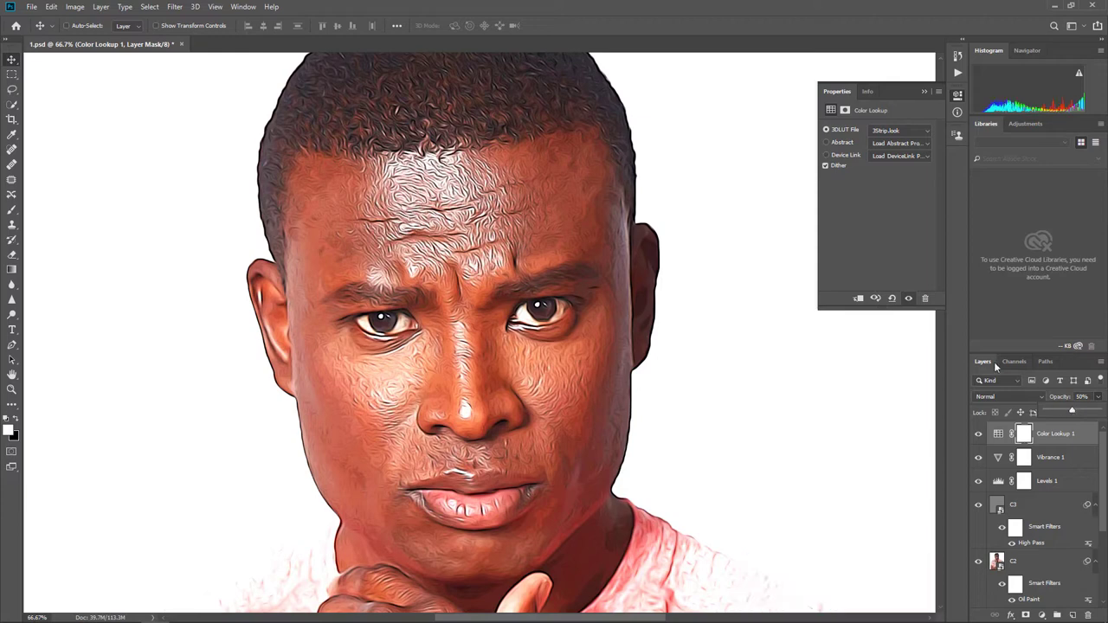
left_click(952, 309)
left_click(924, 92)
Step: Add a Hue/Saturation adjustment layer on top of the Color Lookup layer and raise the Reds lightness to +14
scroll(553, 364, "down", 2)
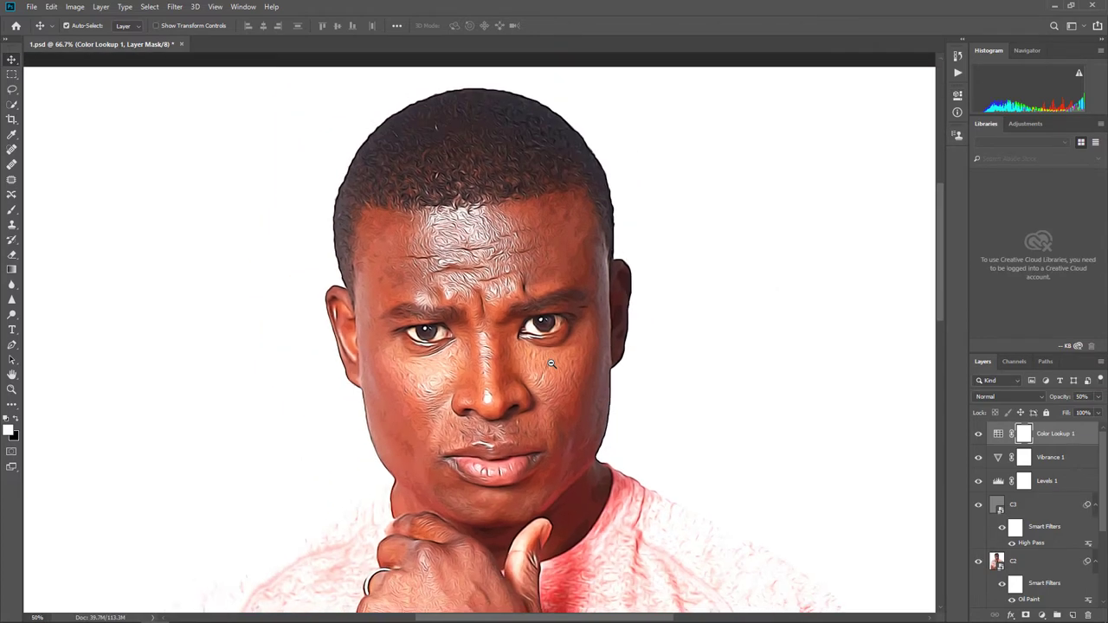
scroll(521, 364, "down", 2)
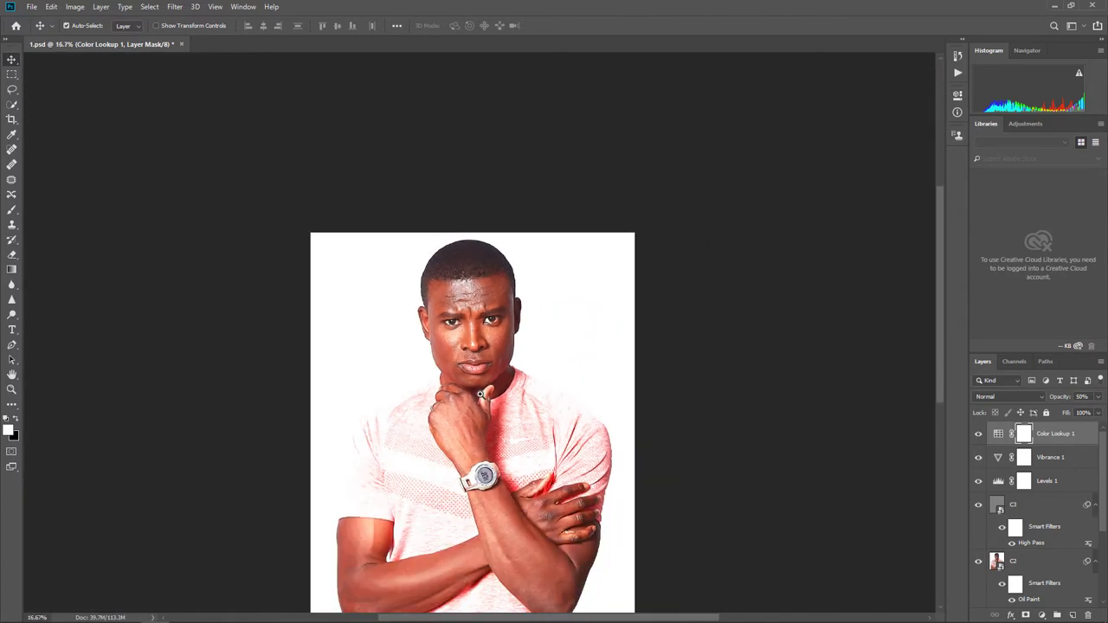
scroll(510, 393, "up", 2)
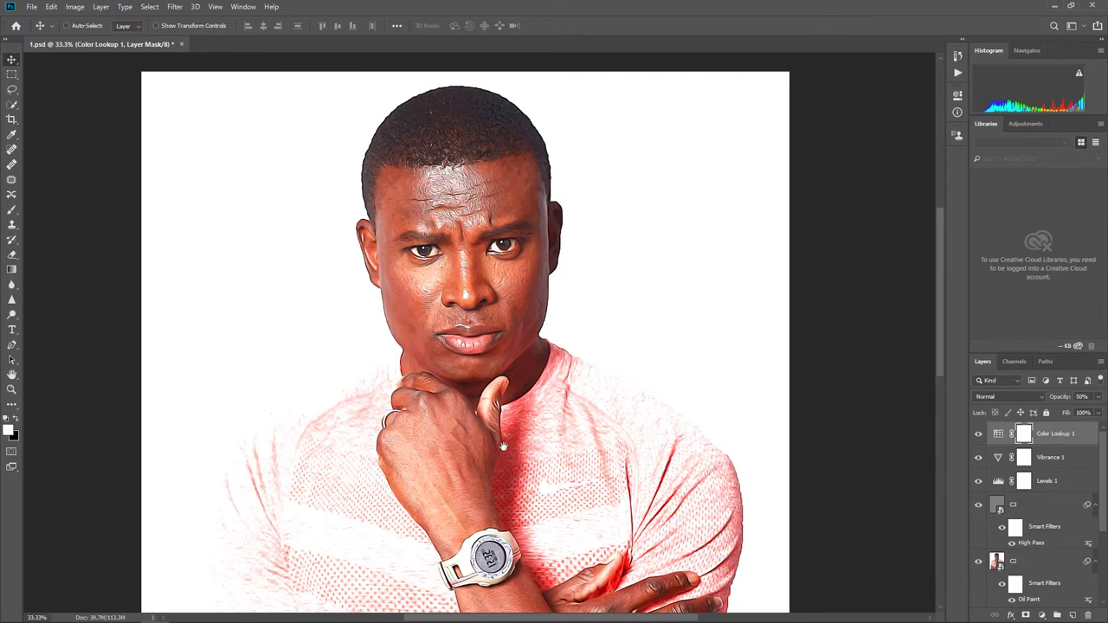
scroll(501, 426, "down", 2)
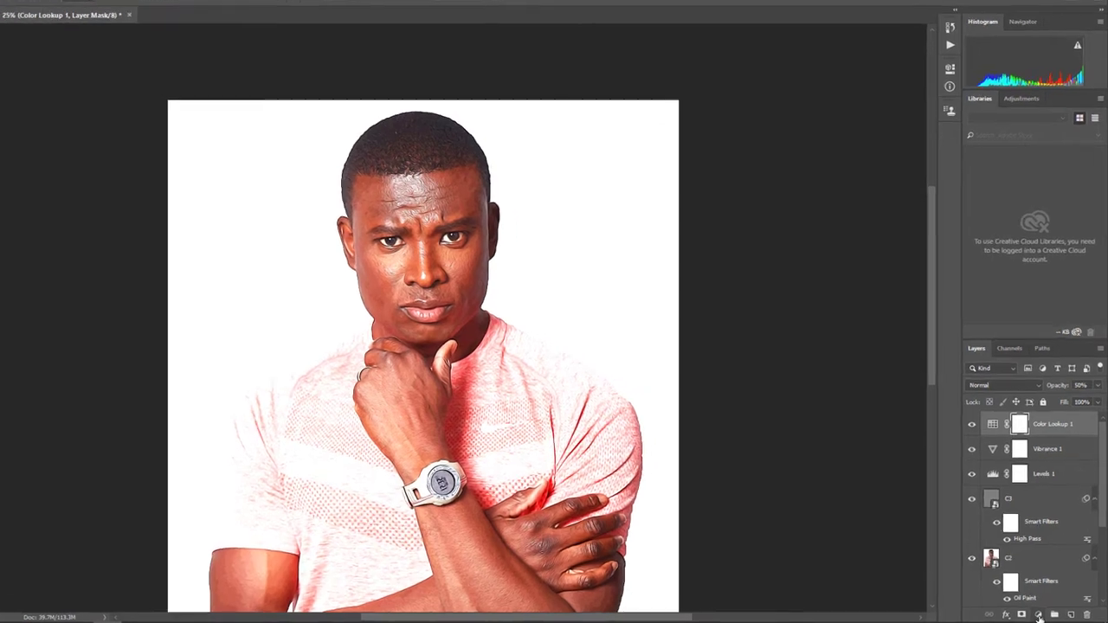
left_click(1042, 615)
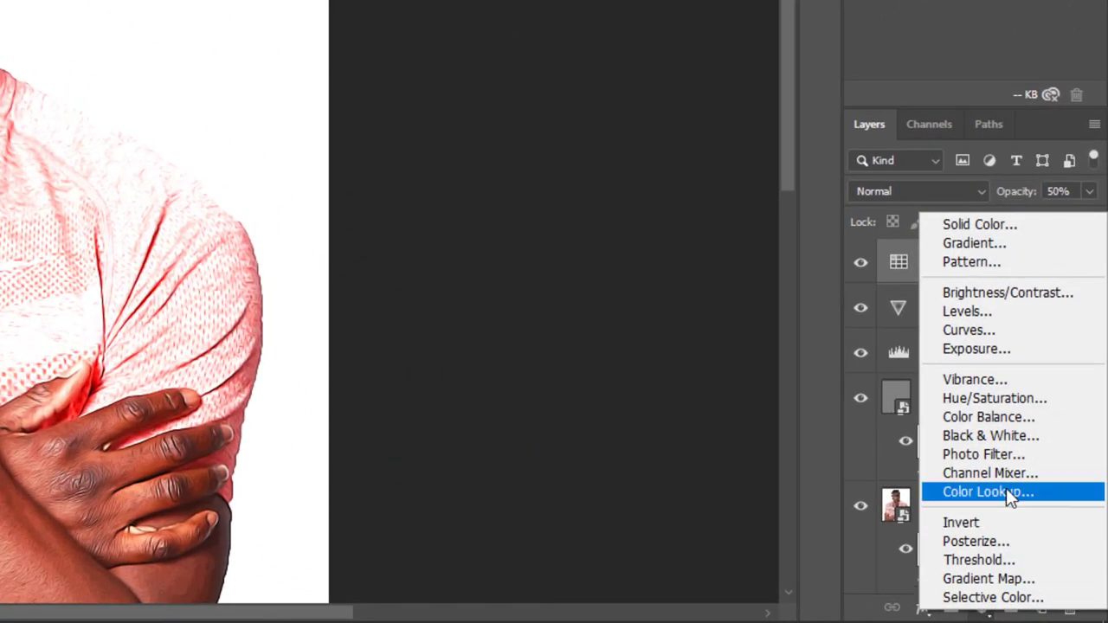
left_click(1038, 401)
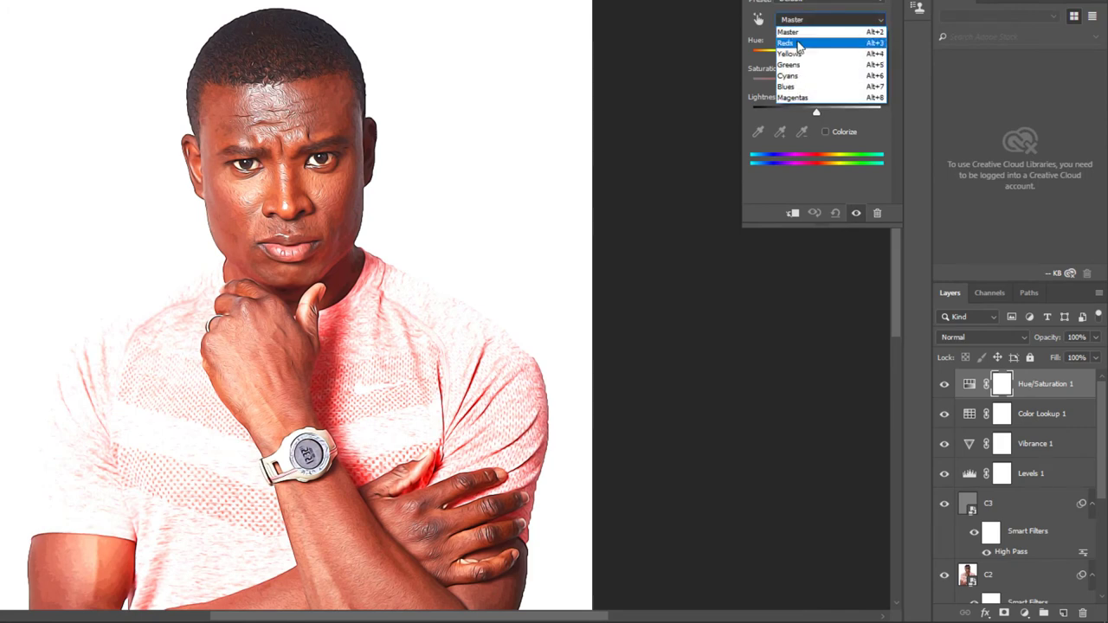
left_click(798, 45)
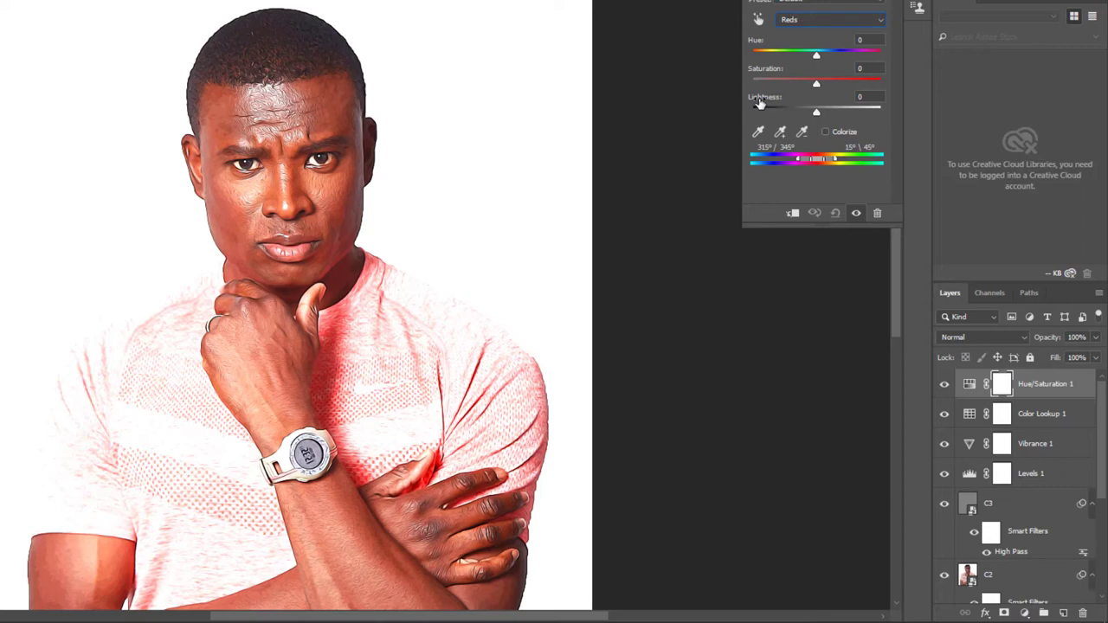
left_click_drag(759, 102, 770, 99)
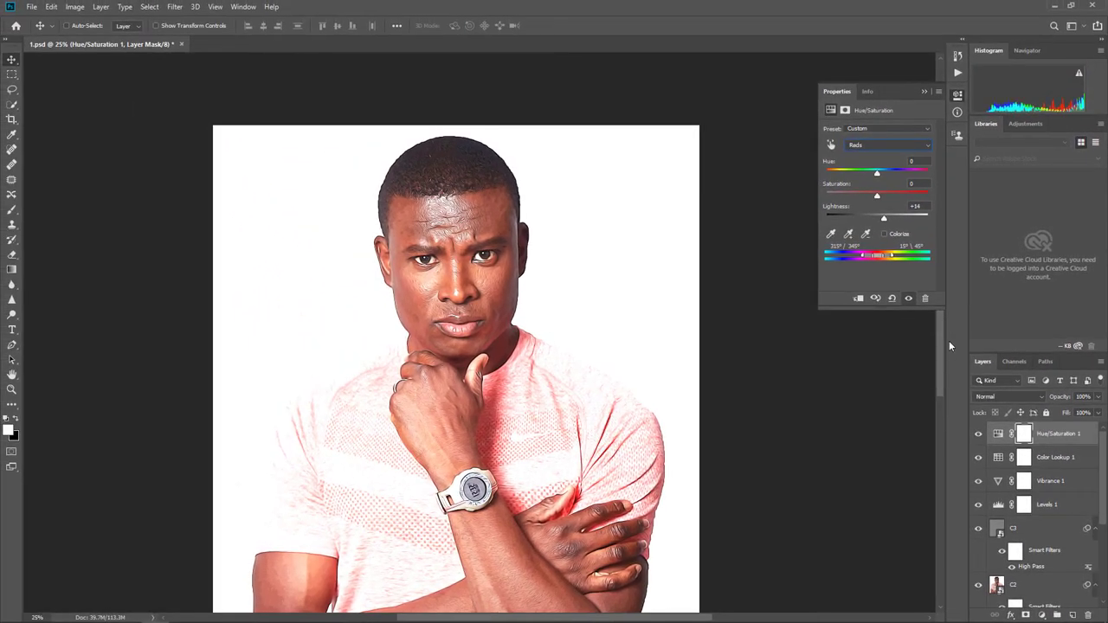
Step: Group all layers above the Background, from the Hue/Saturation adjustment down to C1, into a single layer group
left_click(1059, 455)
left_click(1060, 437)
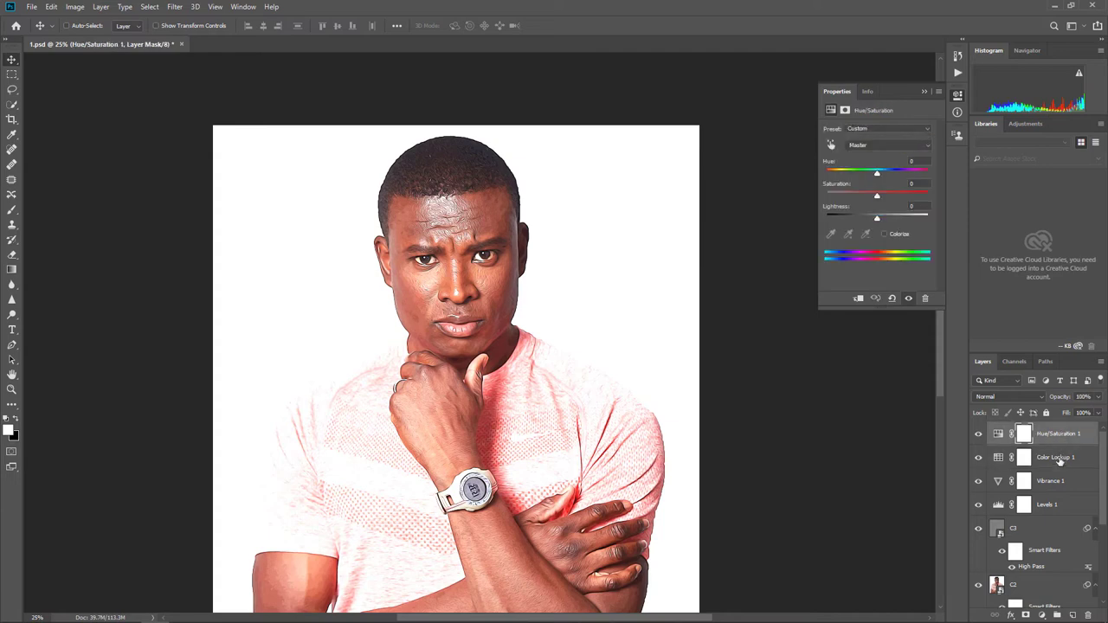
left_click(1060, 459, "shift")
left_click(1062, 484, "shift")
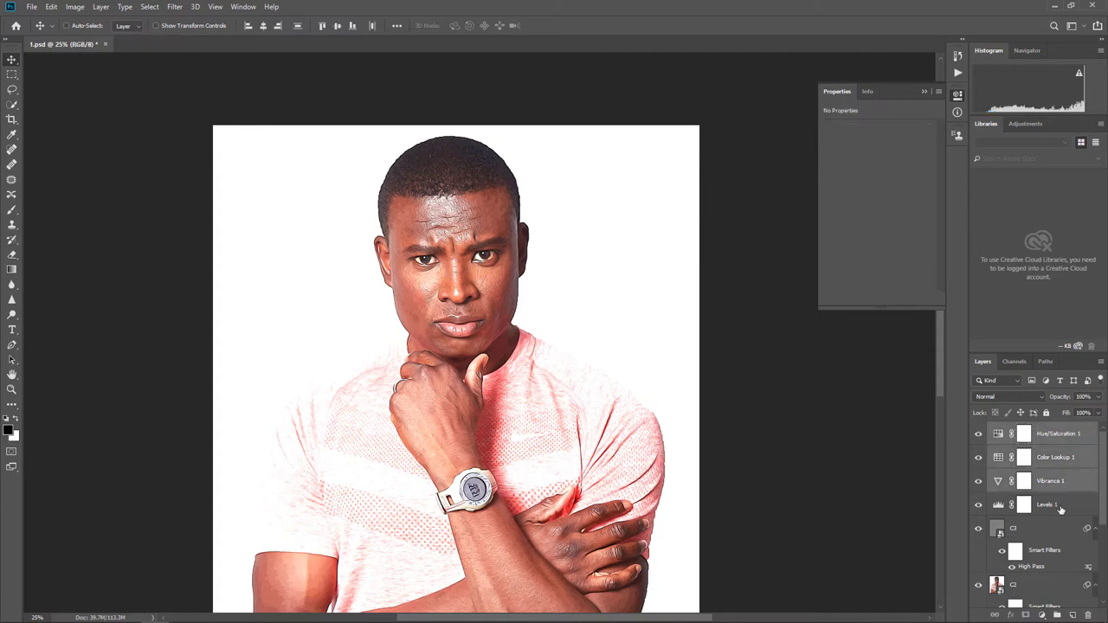
left_click(1058, 507, "shift")
scroll(1052, 541, "down", 1)
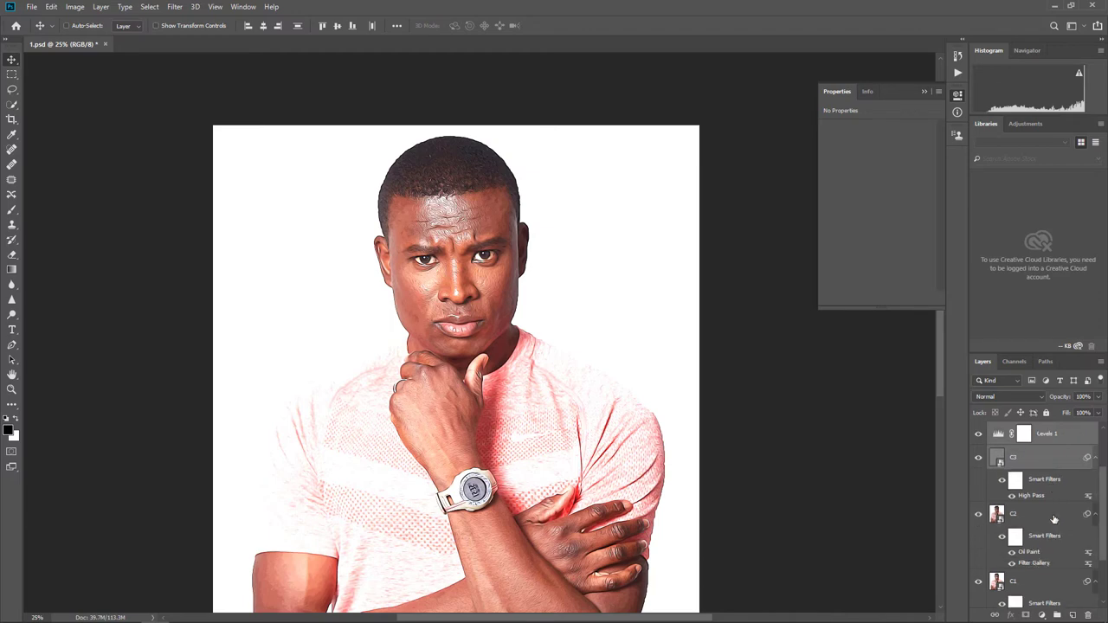
left_click(1050, 515, "shift")
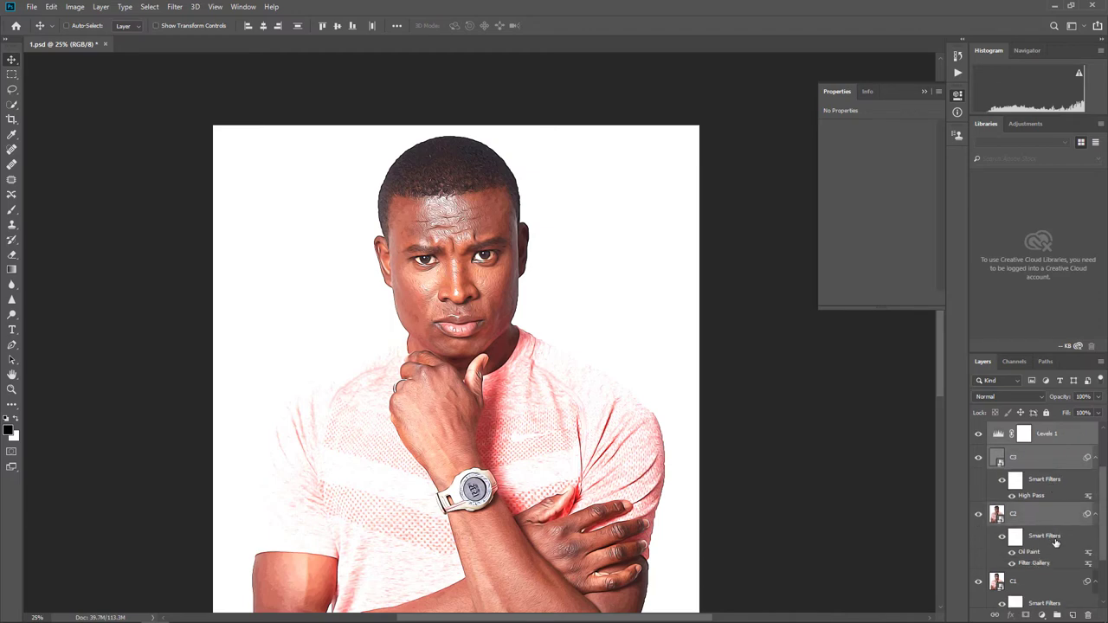
scroll(1041, 573, "down", 1)
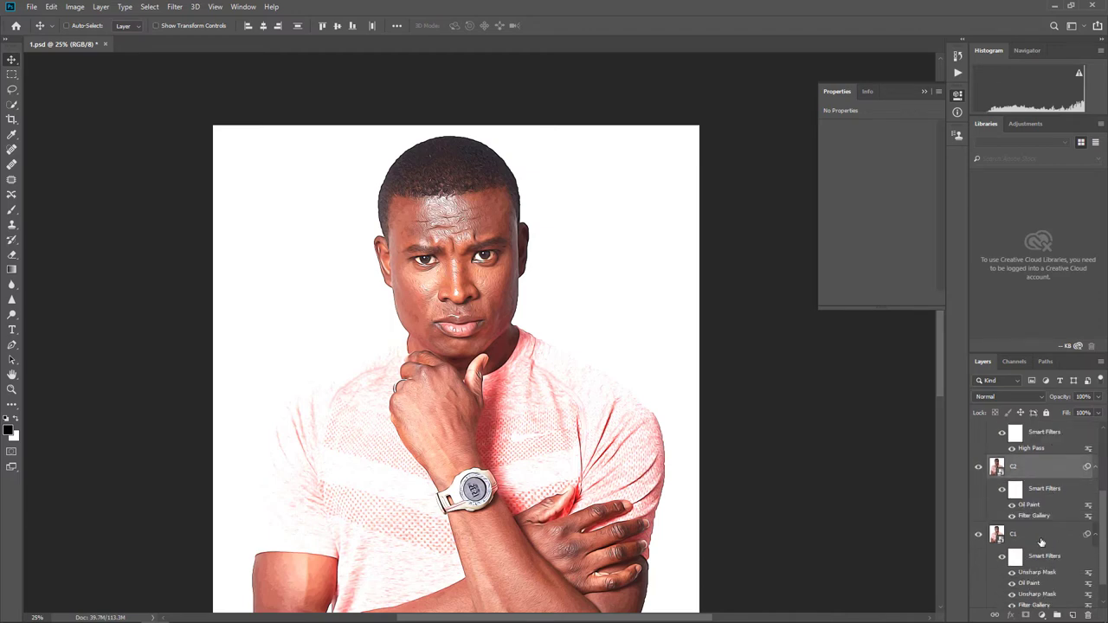
scroll(1044, 529, "down", 1)
left_click(1045, 508, "shift")
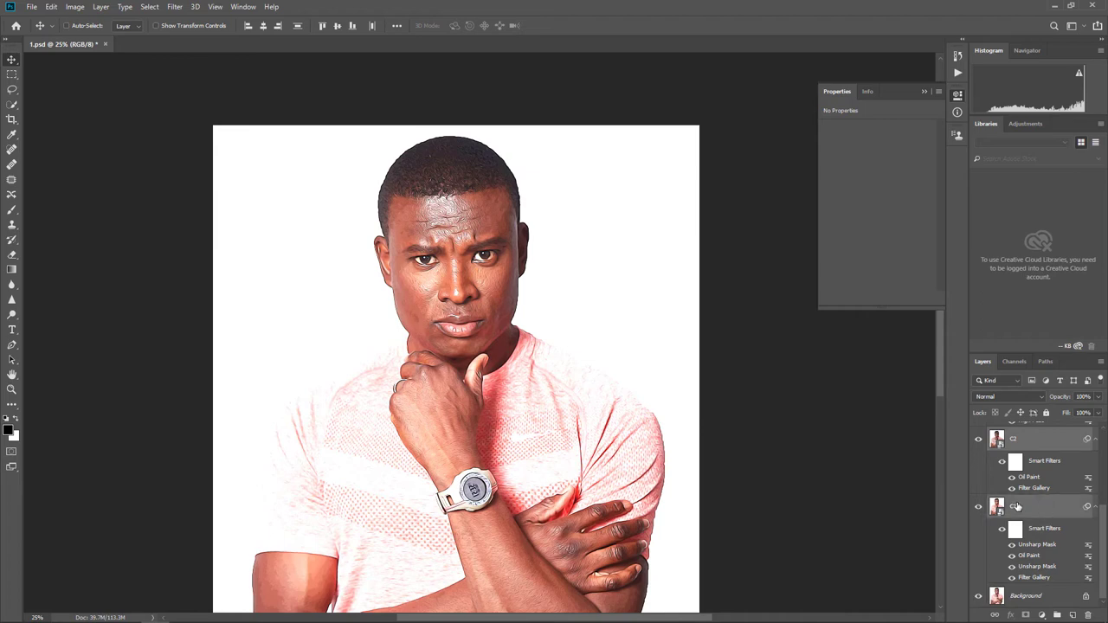
scroll(1019, 507, "up", 3)
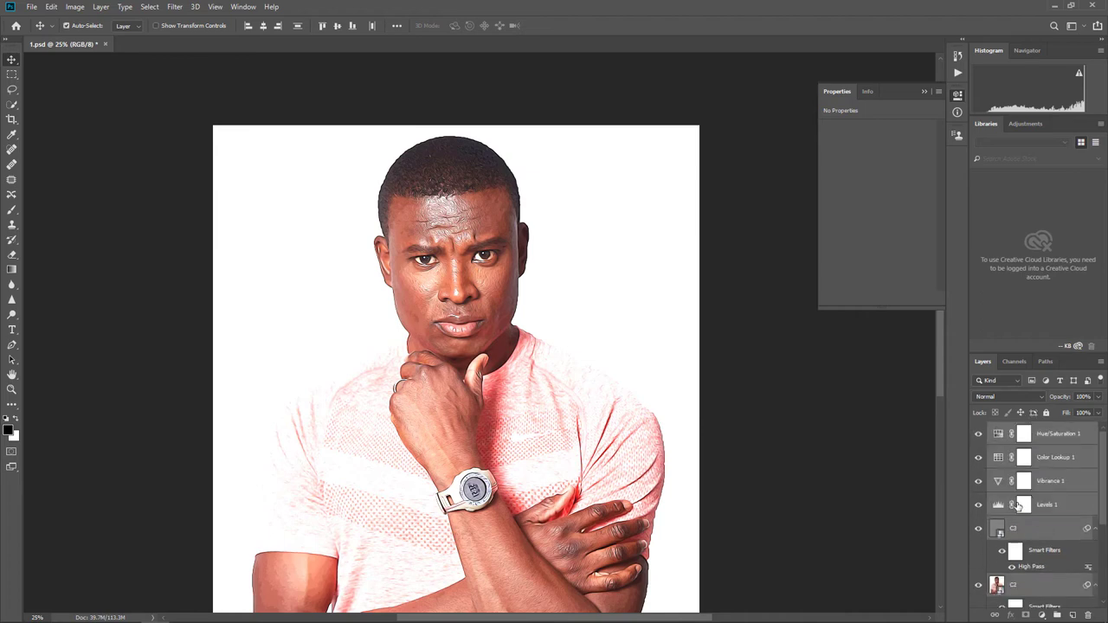
key("ctrl+g")
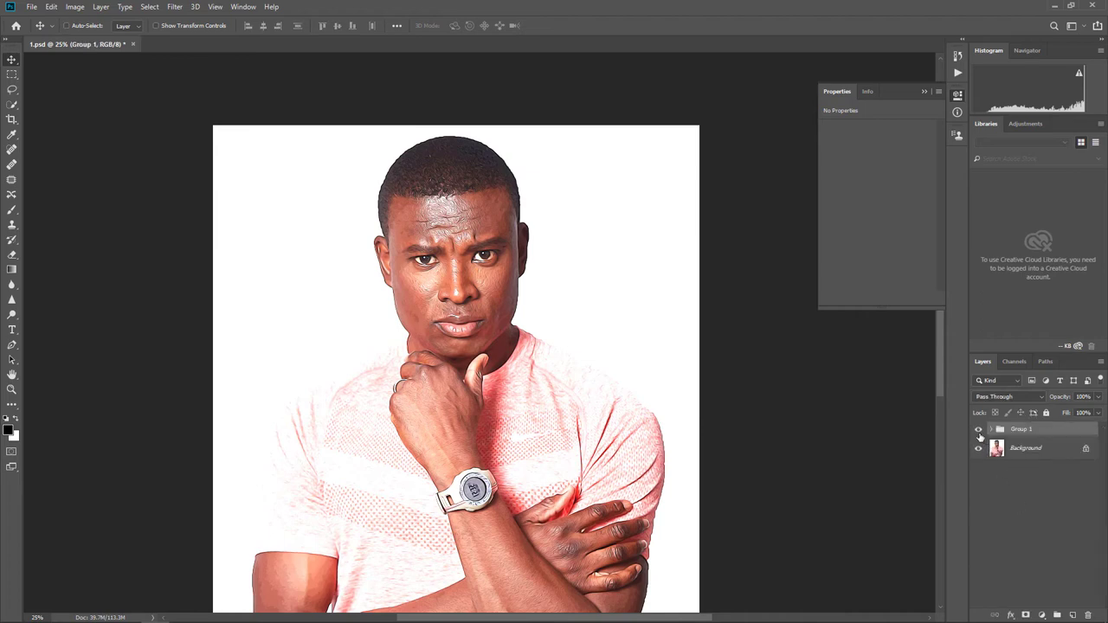
Step: Compare the original portrait with the finished effect, at full view and on the face, by toggling the layer group's visibility
left_click(980, 431)
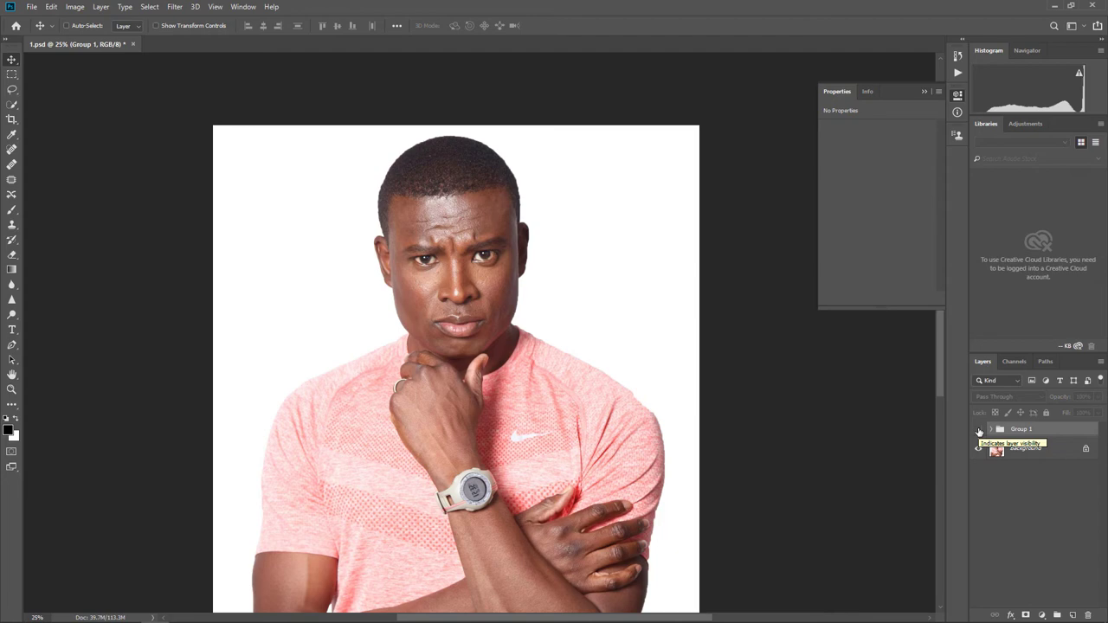
left_click(979, 430)
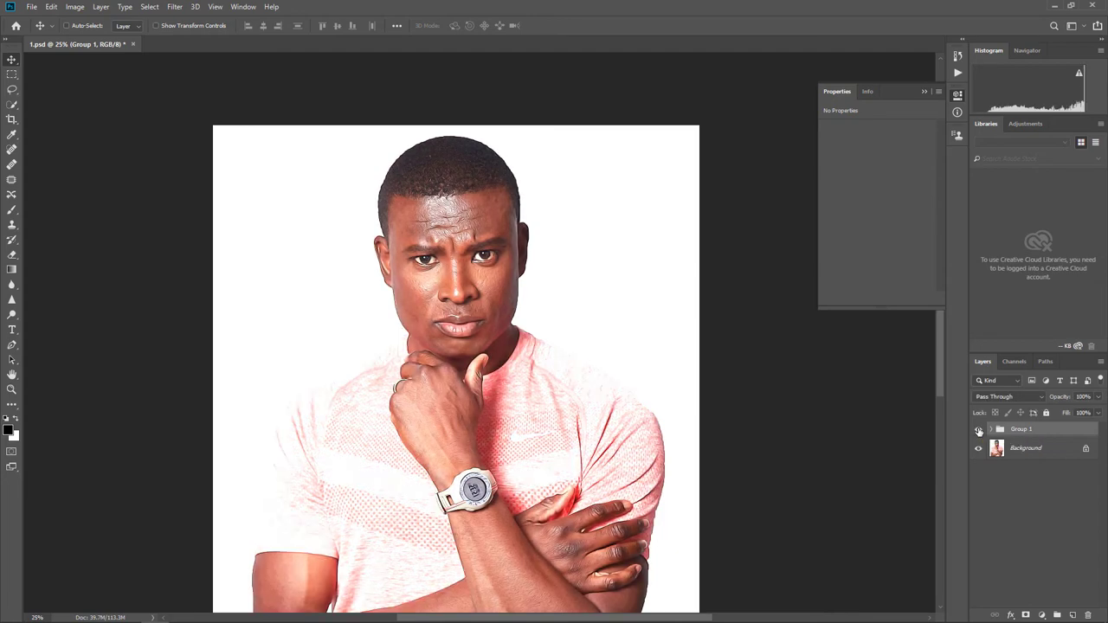
left_click_drag(461, 238, 513, 284)
left_click(979, 430)
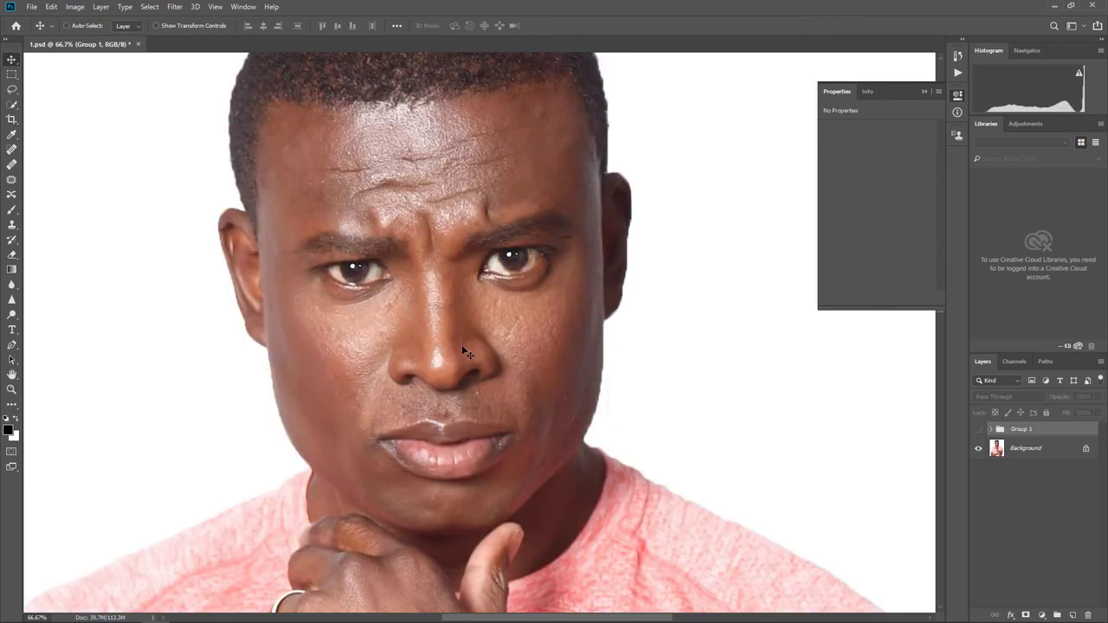
left_click(979, 430)
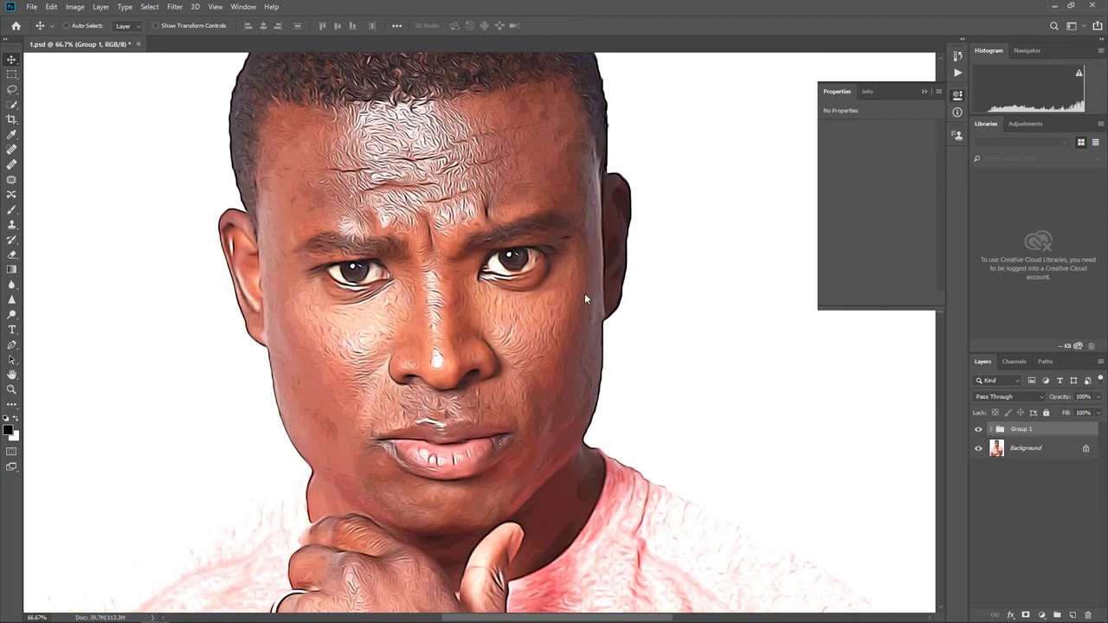
left_click(978, 431)
left_click(979, 430)
left_click(979, 430)
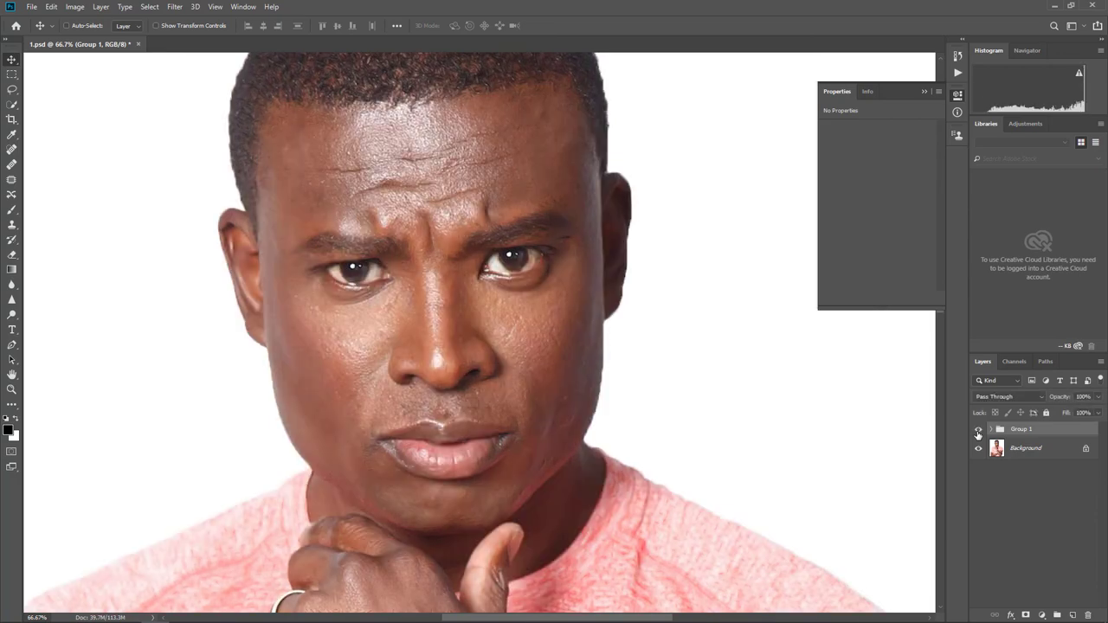
left_click(979, 430)
left_click(978, 430)
left_click(978, 430)
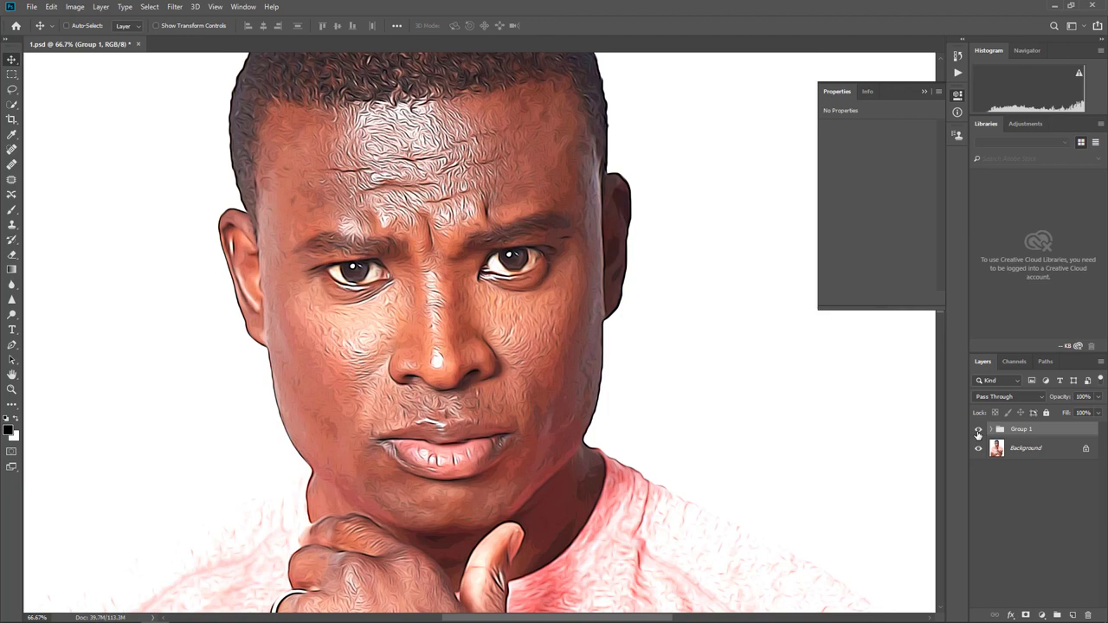